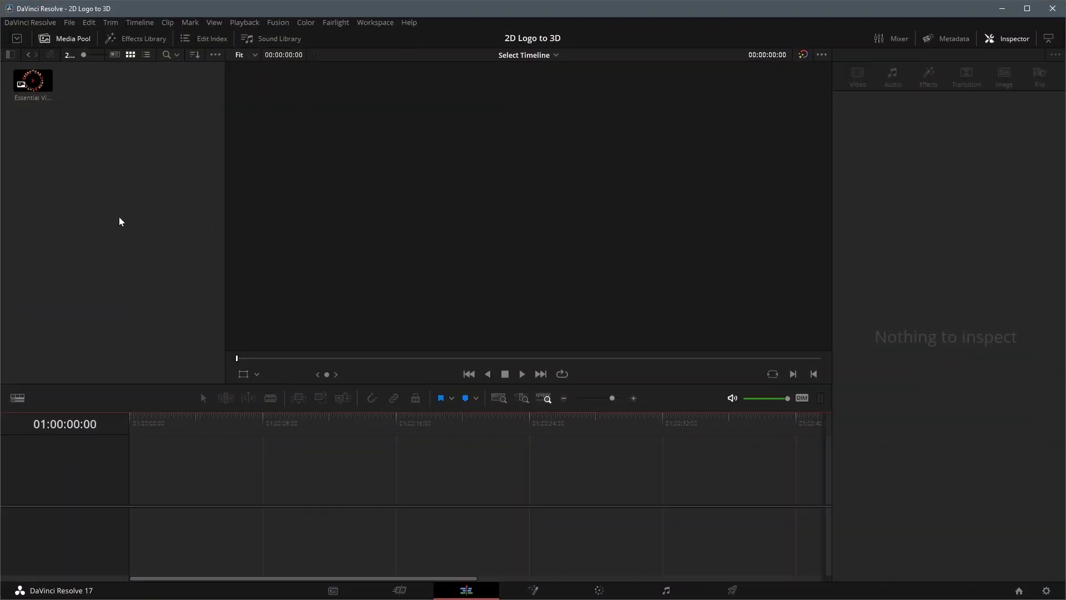
# - Create a new Fusion composition clip named "3D Logo" in the media pool and open it for node editing
pyautogui.rightClick(109, 157)
pyautogui.click(167, 210)
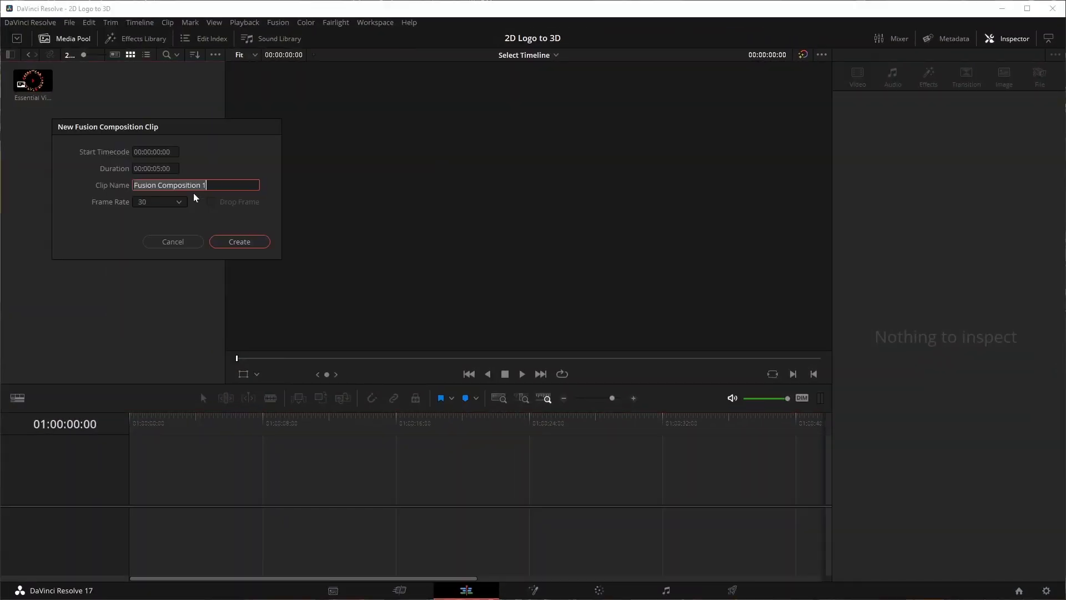
pyautogui.hotkey('ctrl', 'a')
pyautogui.press('BackSpace')
pyautogui.write('3D Logo')
pyautogui.click(249, 243)
pyautogui.click(32, 86)
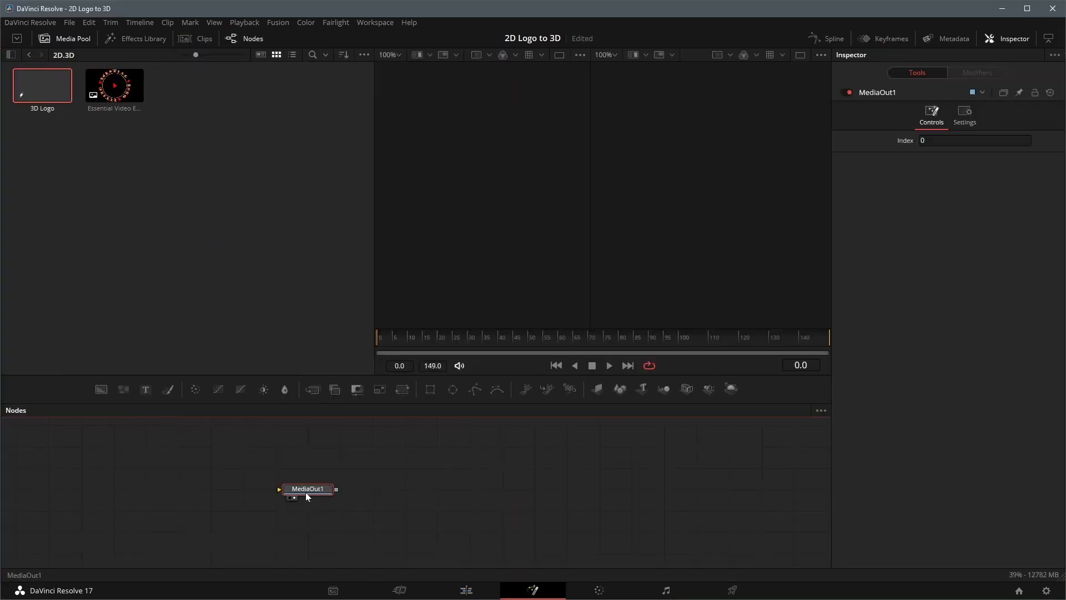
# - Move MediaOut1 further along the node graph and add an Image Plane 3D node and a Renderer 3D node before it
pyautogui.moveTo(304, 492); pyautogui.dragTo(594, 488)
pyautogui.click(430, 489)
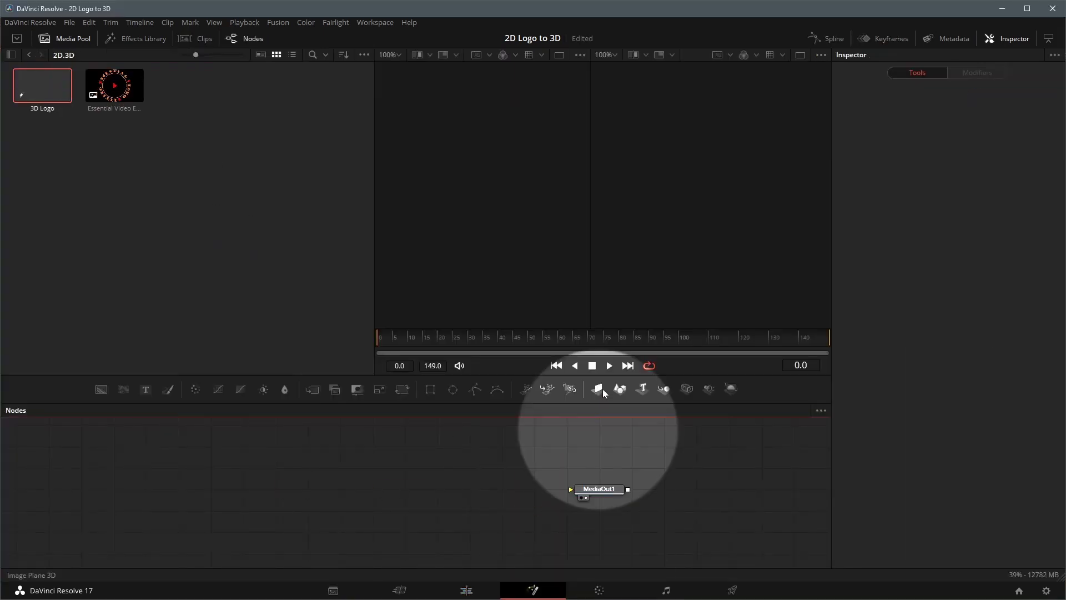
pyautogui.moveTo(602, 389); pyautogui.dragTo(546, 409)
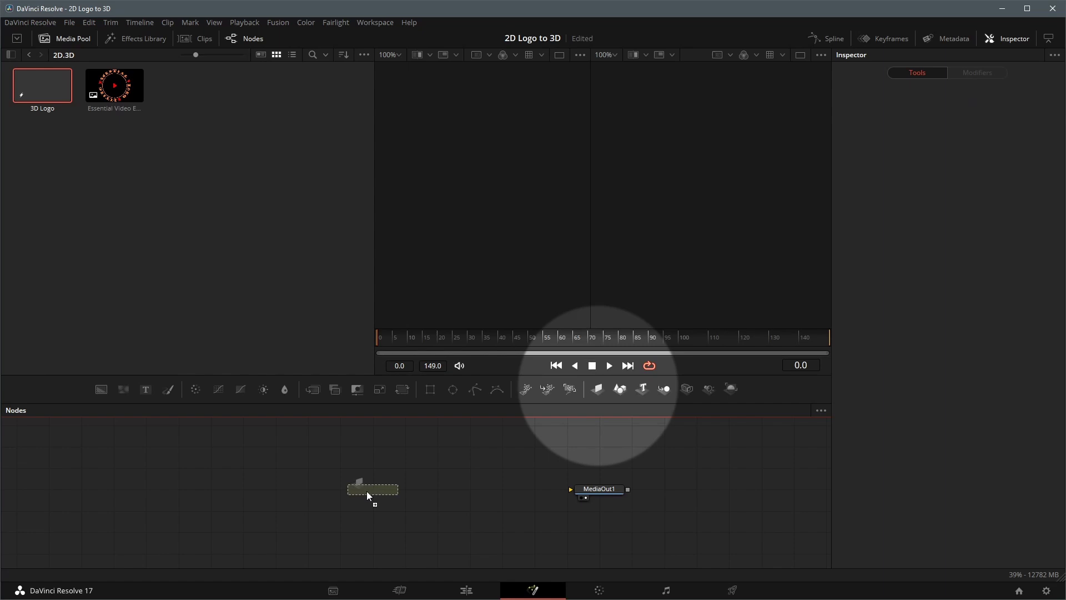
pyautogui.moveTo(367, 490); pyautogui.dragTo(367, 490)
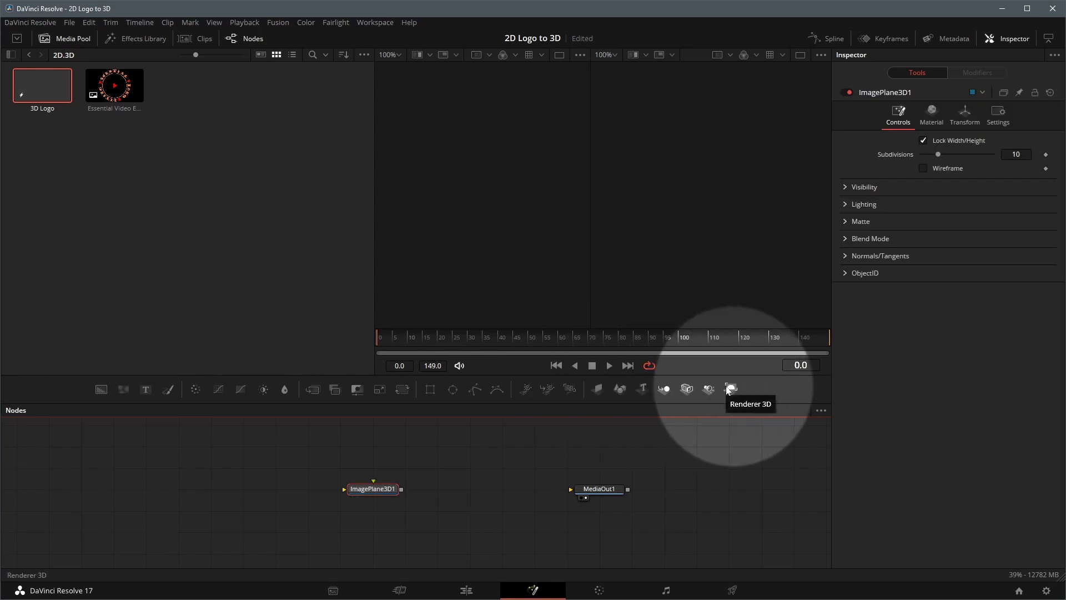
pyautogui.moveTo(729, 389); pyautogui.dragTo(487, 495)
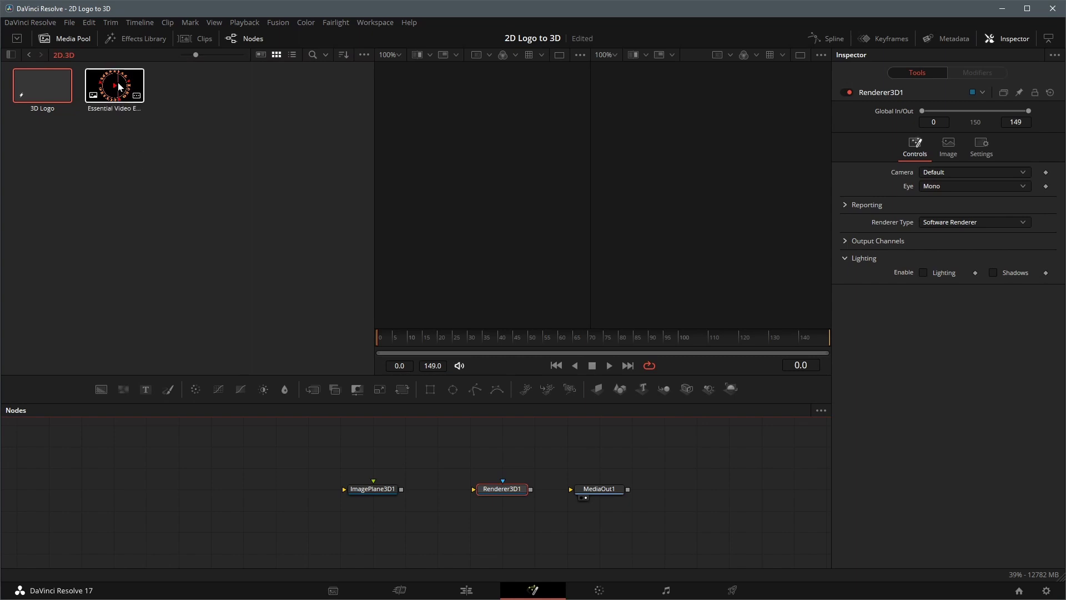
# - Add the Essential Video Editing logo image to the node graph and connect it through the image plane and renderer to MediaOut1
pyautogui.moveTo(119, 86); pyautogui.dragTo(197, 333)
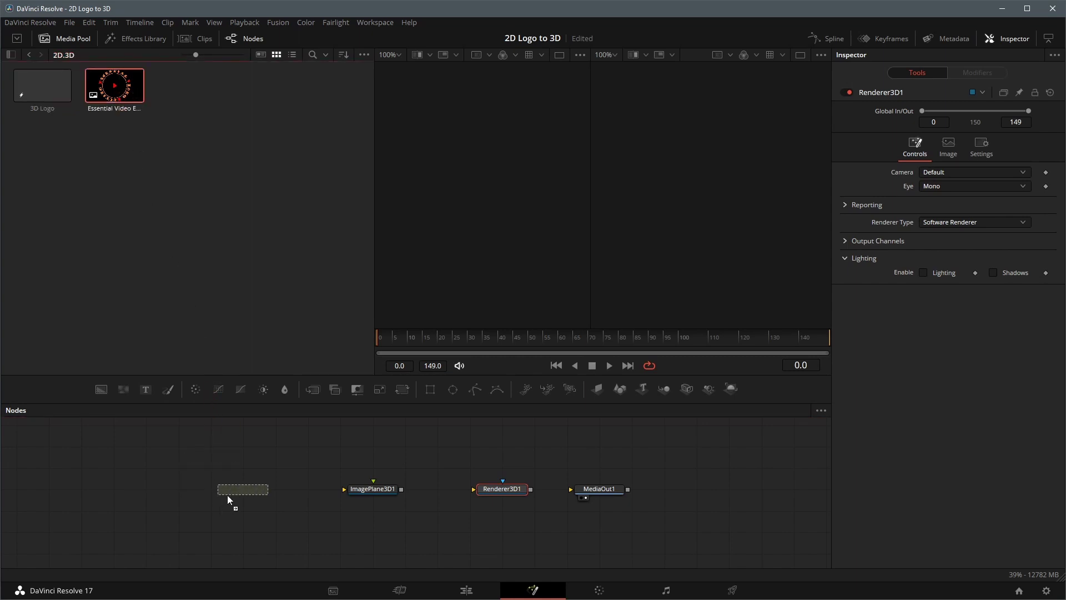
pyautogui.moveTo(252, 497); pyautogui.dragTo(254, 497)
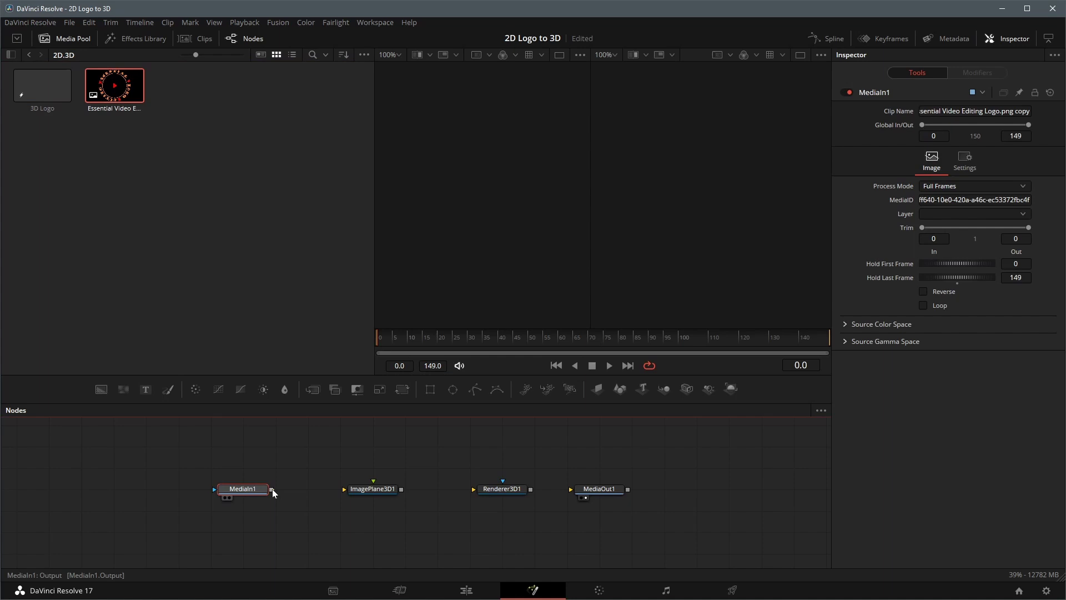
pyautogui.moveTo(272, 488); pyautogui.dragTo(604, 491)
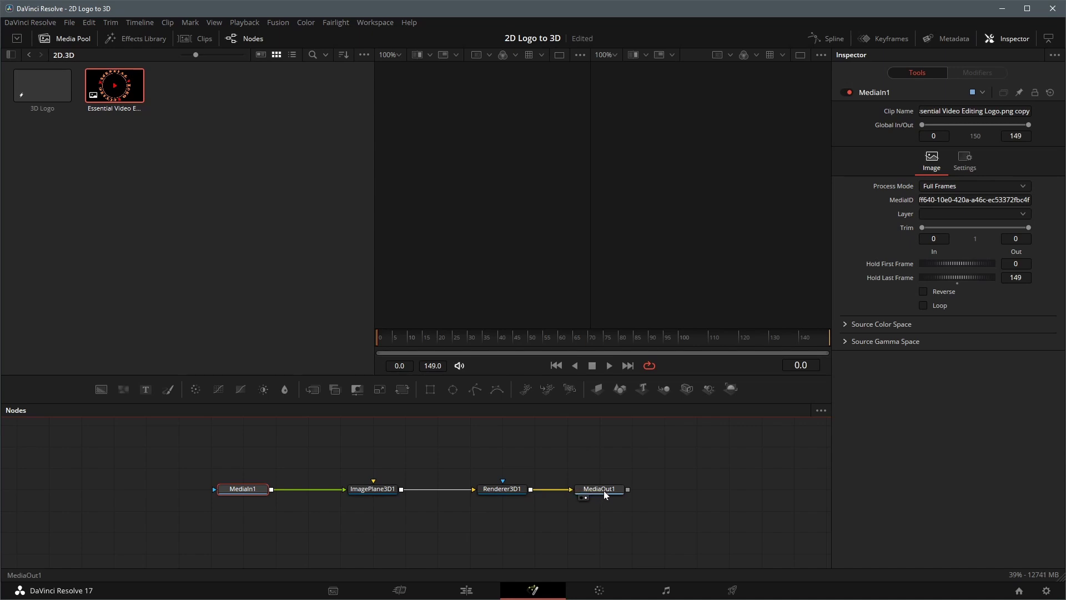
# - Display MediaOut1 in the second viewer and hide the media pool to enlarge the viewers
pyautogui.press('2')
pyautogui.click(567, 460)
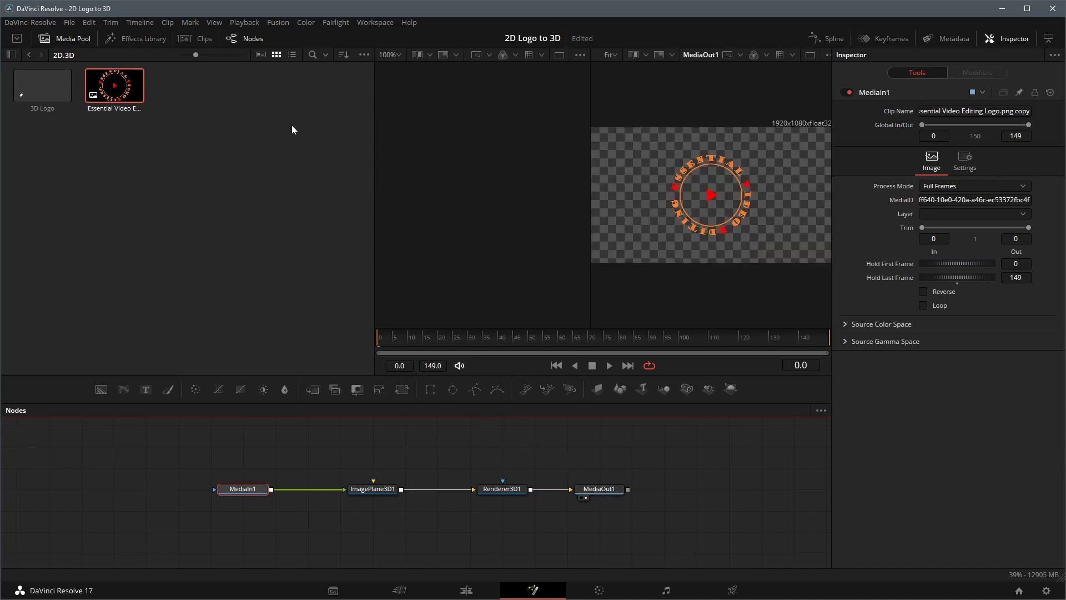
pyautogui.click(70, 41)
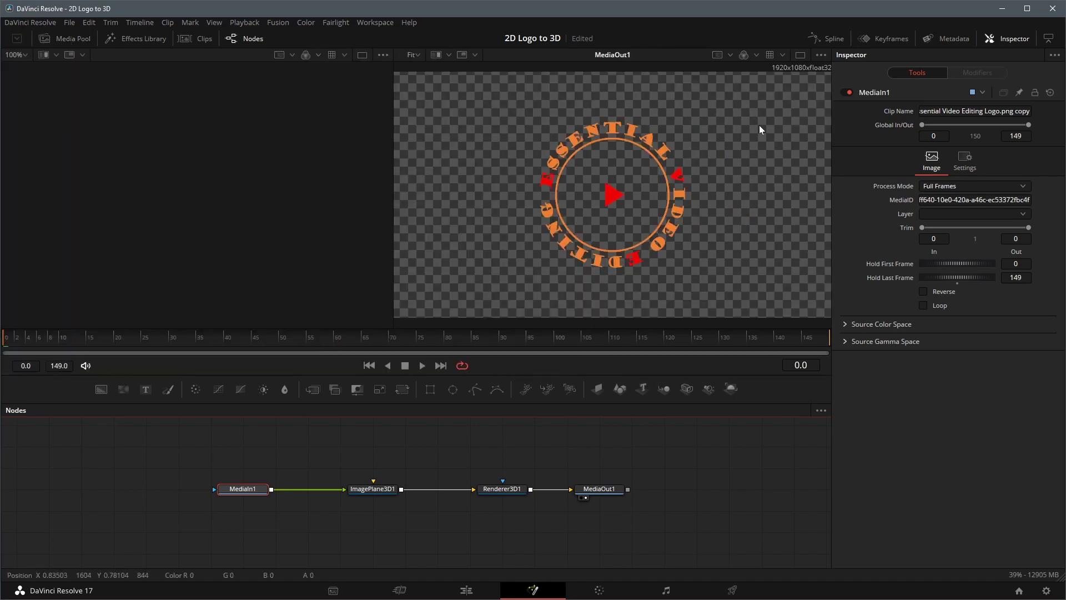
# - Space out MediaIn1 and ImagePlane3D1, and insert a Duplicate 3D node after the image plane
pyautogui.moveTo(244, 490); pyautogui.dragTo(180, 489)
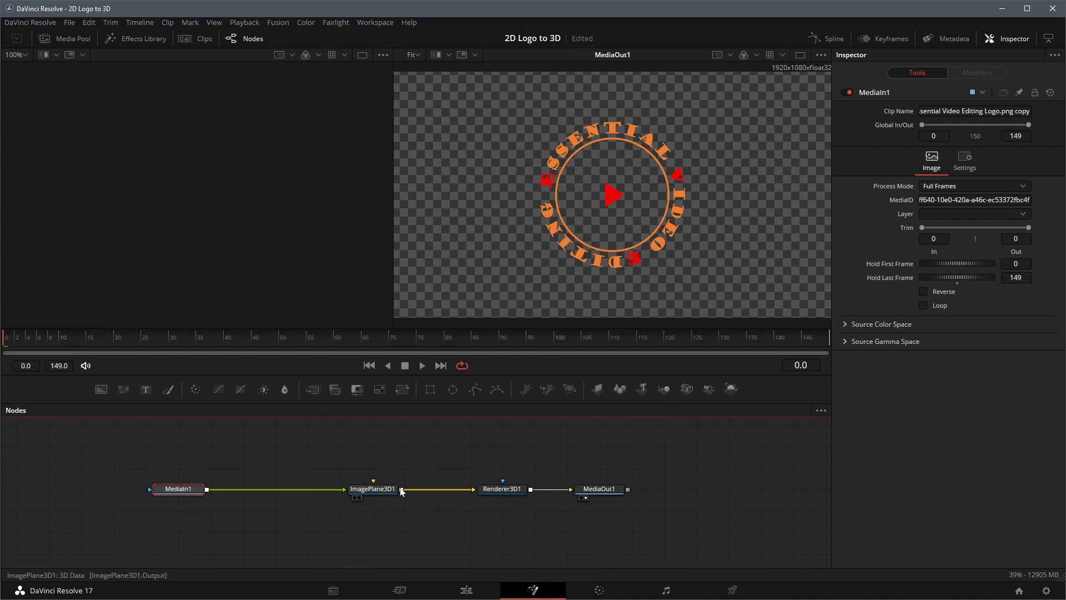
pyautogui.moveTo(377, 492); pyautogui.dragTo(282, 492)
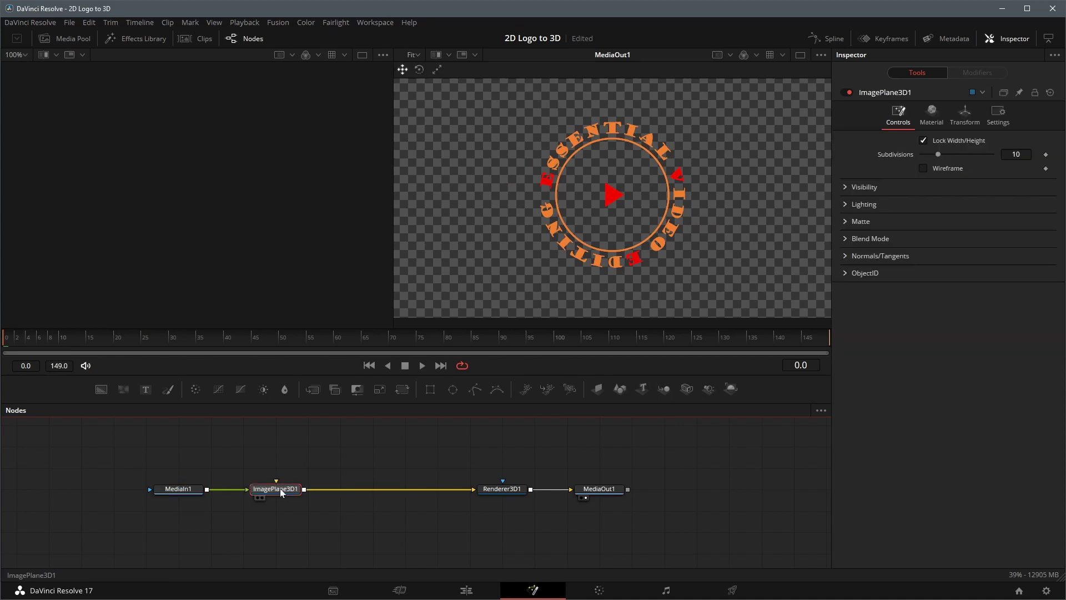
pyautogui.hotkey('shift', 'space')
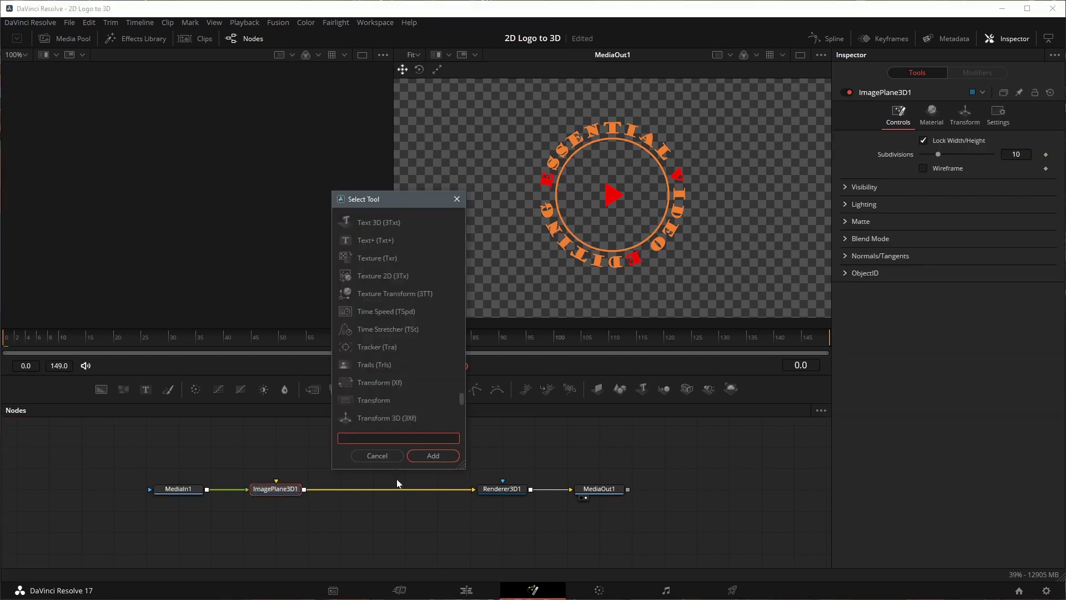
pyautogui.write('dupl')
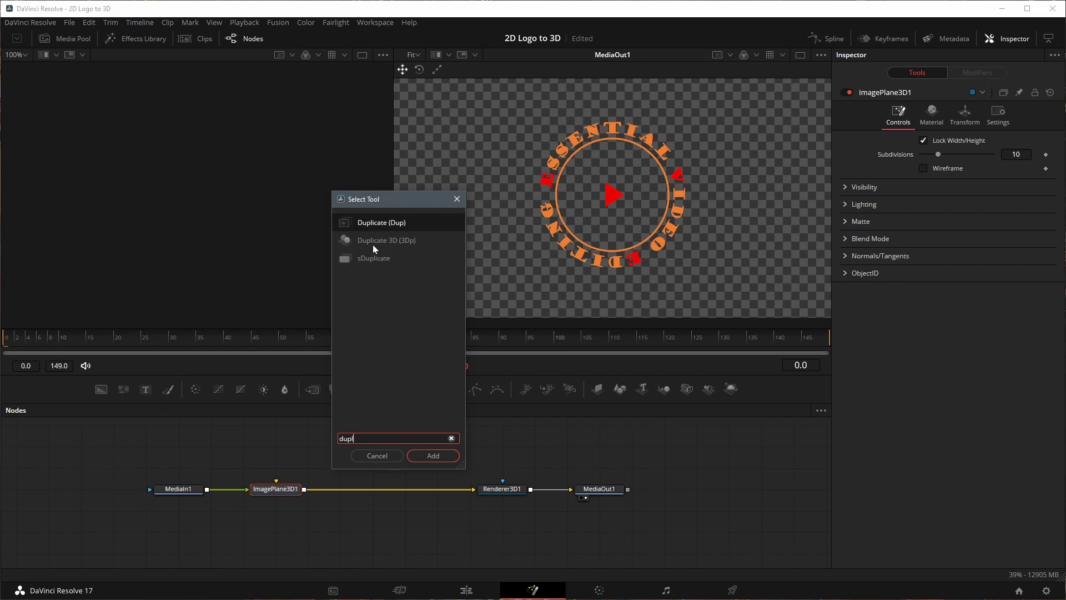
pyautogui.click(372, 242)
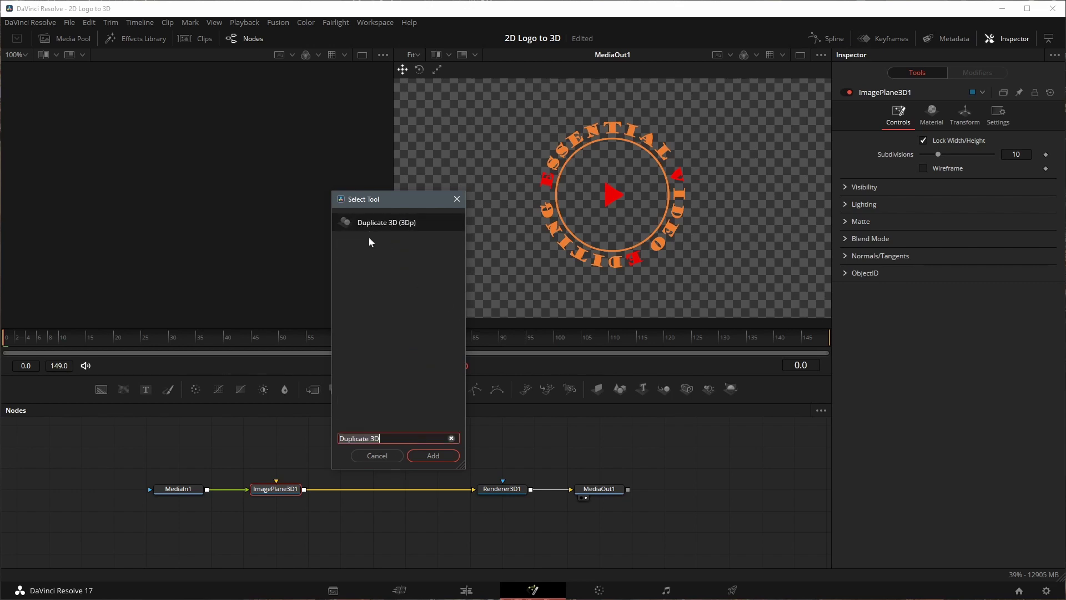
pyautogui.click(434, 455)
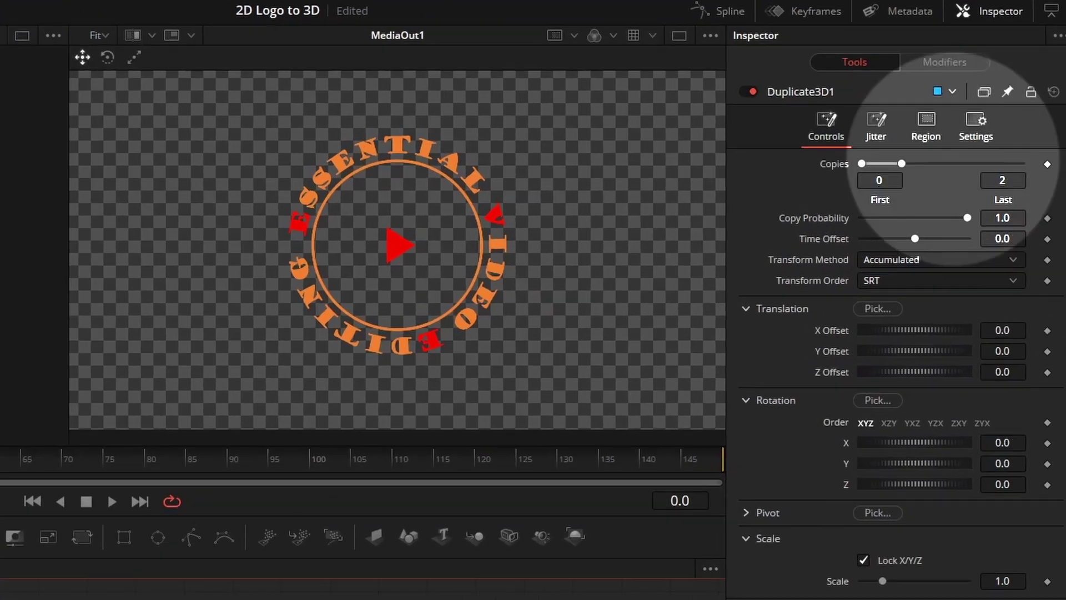
# - Set the Duplicate 3D node's last copy to 200 and its Z offset to 0.001
pyautogui.click(1016, 151)
pyautogui.write('200')
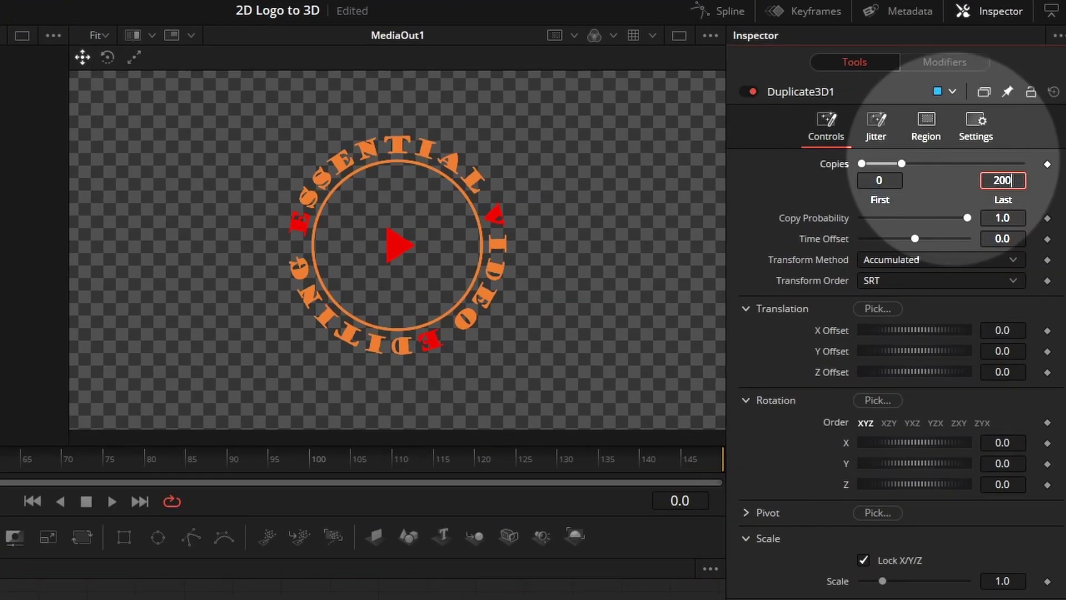
pyautogui.press('Return')
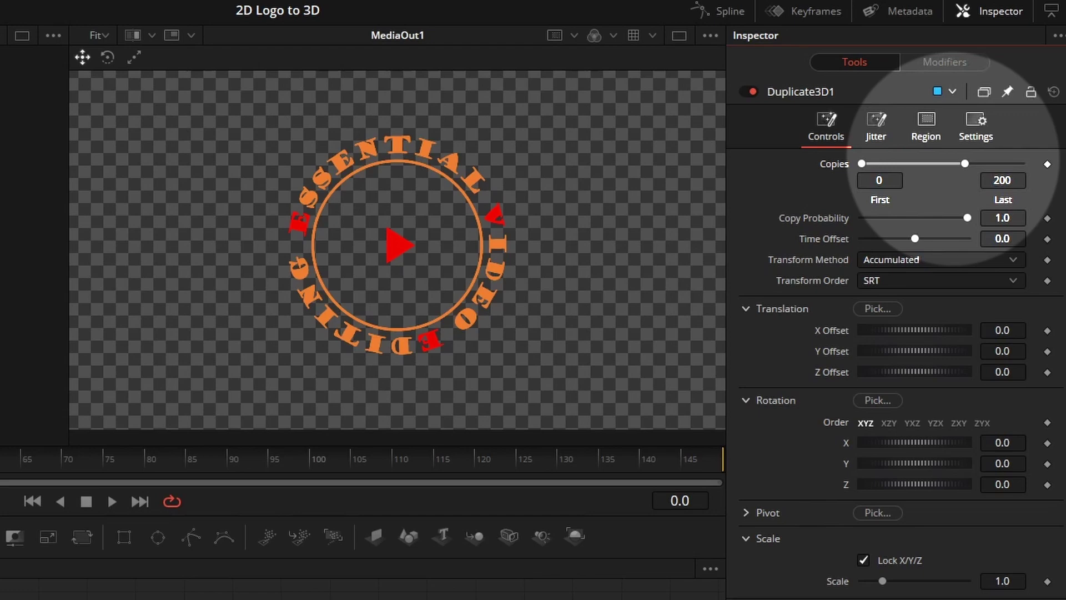
pyautogui.click(1002, 372)
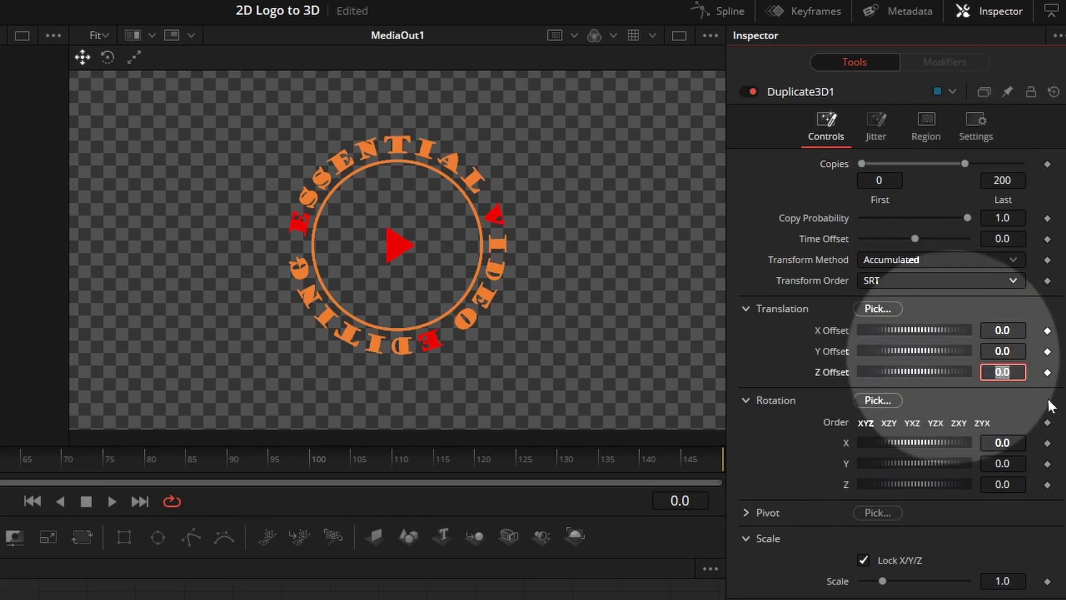
pyautogui.write('0.001')
pyautogui.press('Tab')
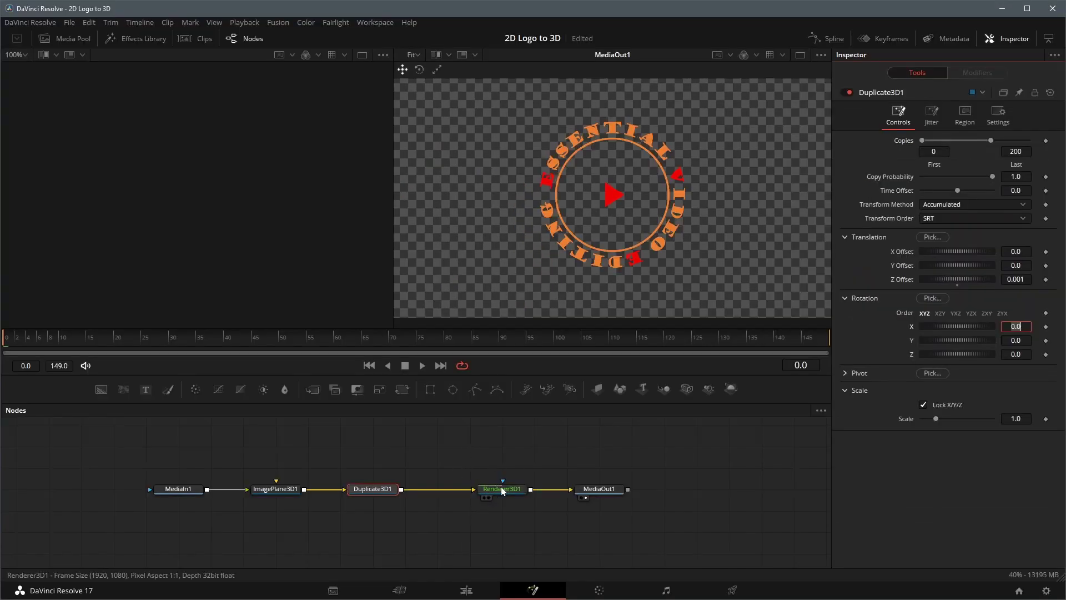
# - Change the renderer type of Renderer3D1 to OpenGL Renderer
pyautogui.click(501, 489)
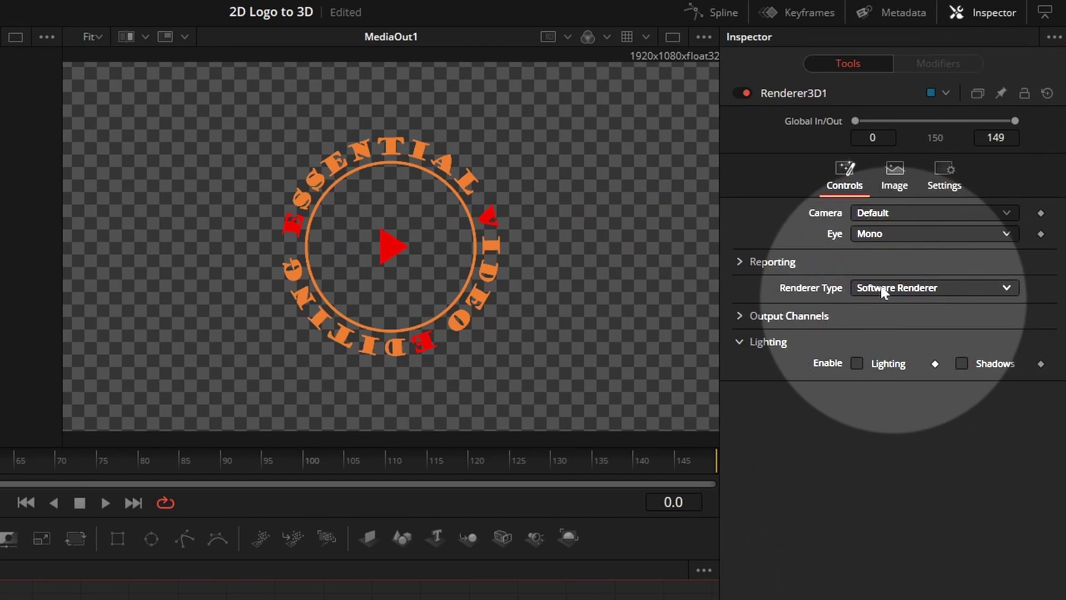
pyautogui.click(942, 223)
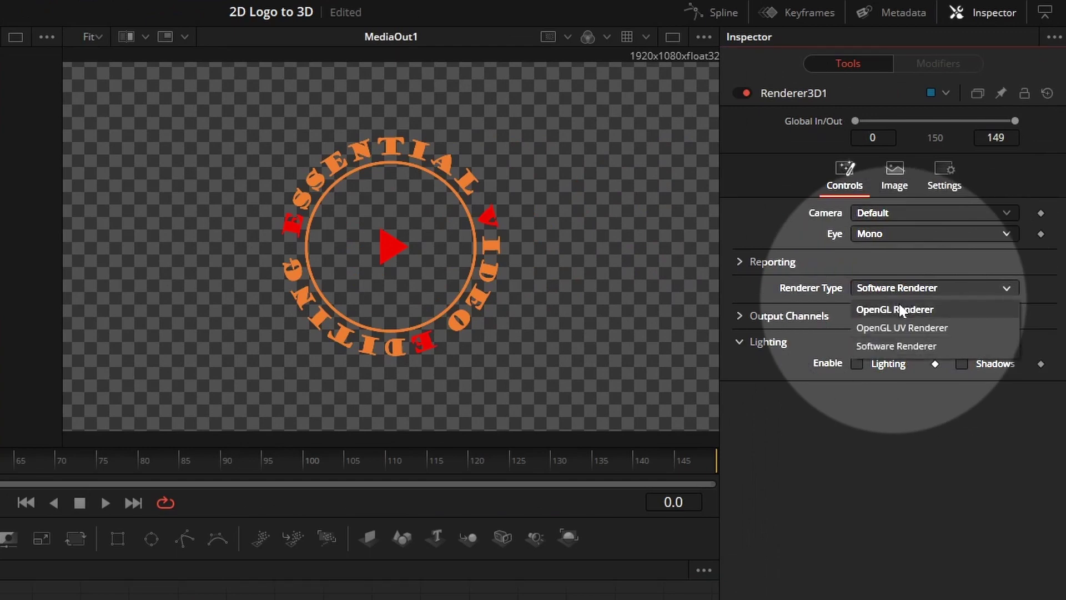
pyautogui.click(891, 310)
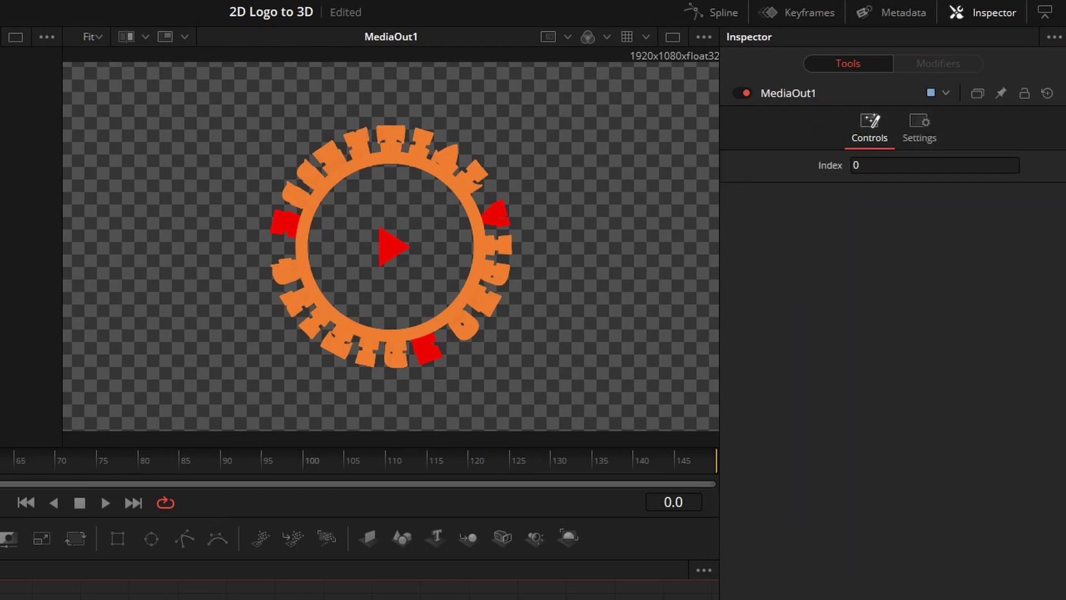
pyautogui.click(566, 489)
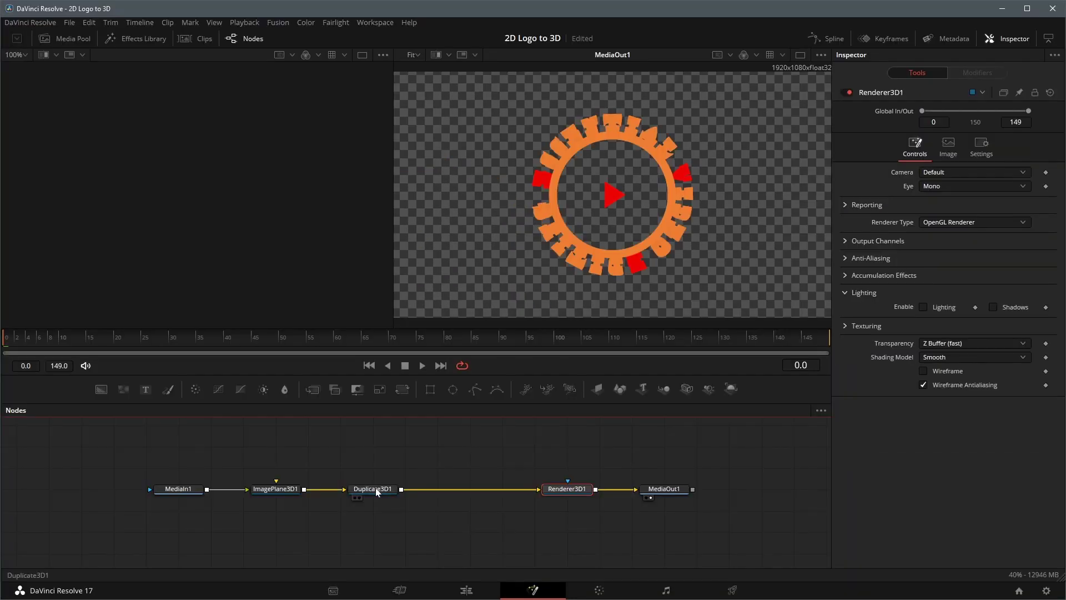
# - Insert a Transform 3D node after Duplicate3D1 and rotate the logo about its Y axis
pyautogui.click(376, 487)
pyautogui.hotkey('shift', 'space')
pyautogui.write('tran')
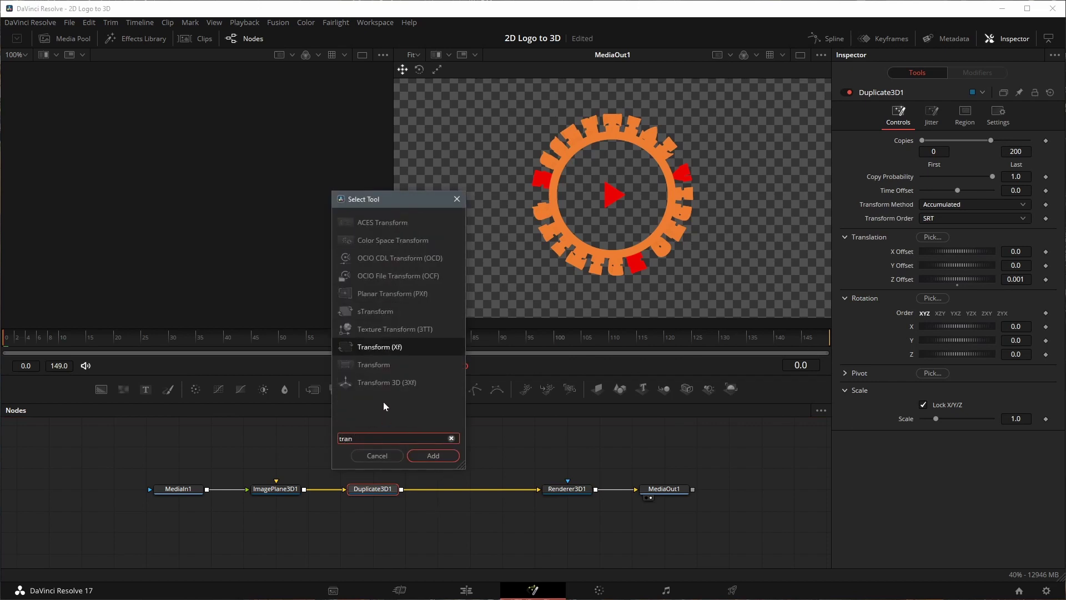
pyautogui.click(374, 384)
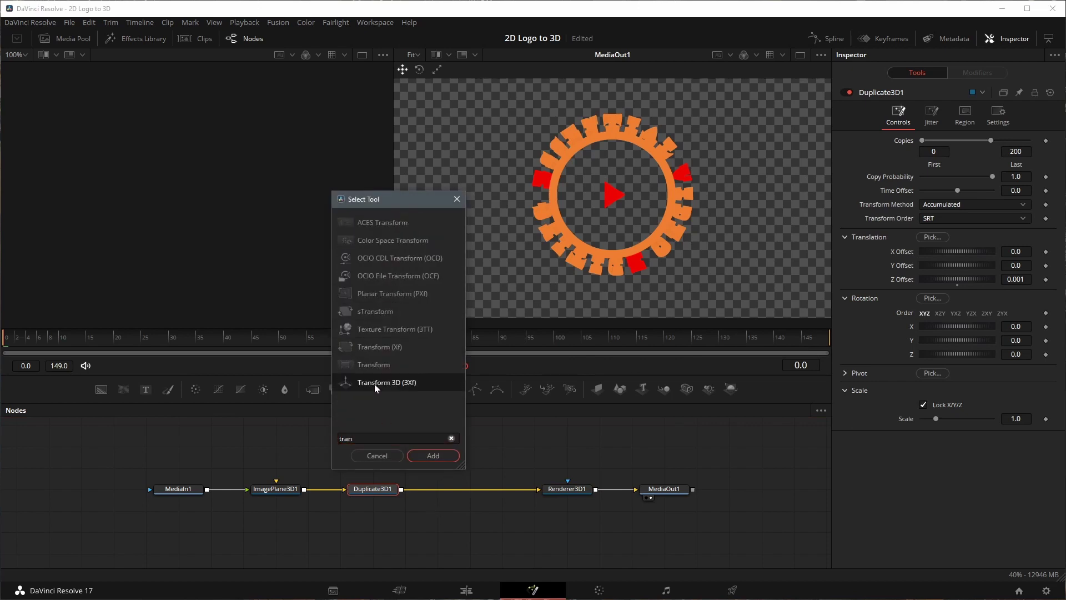
pyautogui.click(431, 455)
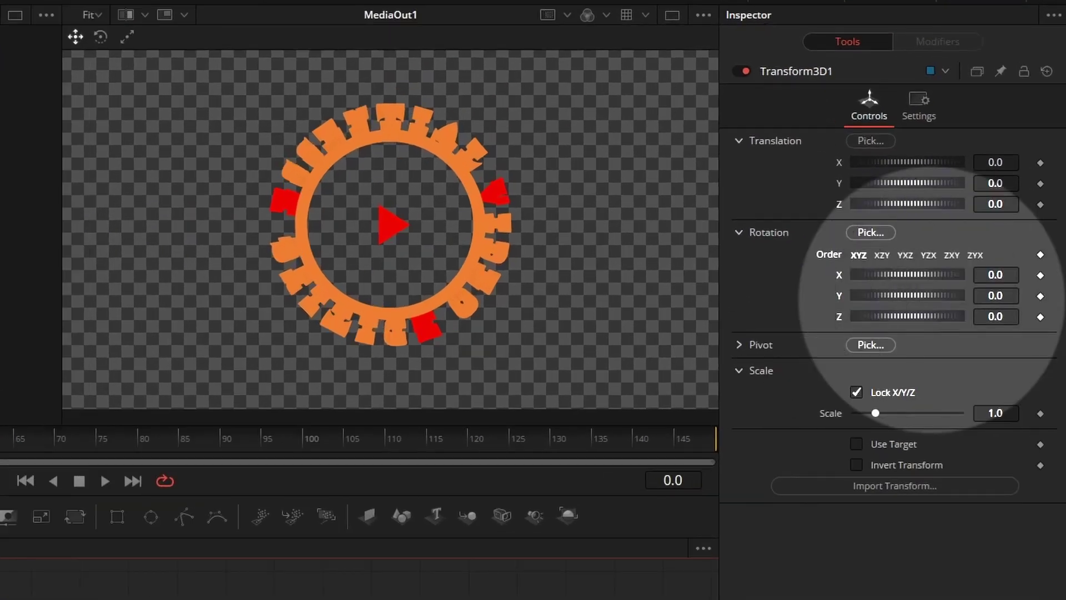
pyautogui.moveTo(998, 300); pyautogui.dragTo(856, 300)
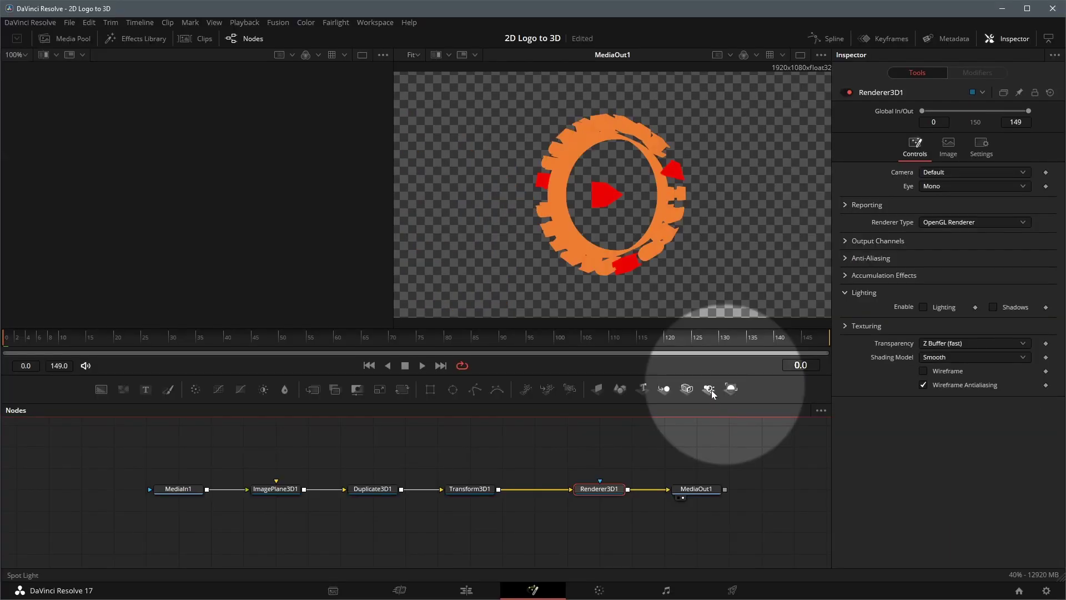
# - Add a spot light merged into the scene after Transform3D1 and arrange the light, merge, renderer and output nodes
pyautogui.moveTo(712, 392); pyautogui.dragTo(498, 492)
pyautogui.moveTo(541, 533); pyautogui.dragTo(685, 496)
pyautogui.moveTo(534, 489); pyautogui.dragTo(567, 489)
pyautogui.moveTo(469, 532); pyautogui.dragTo(567, 531)
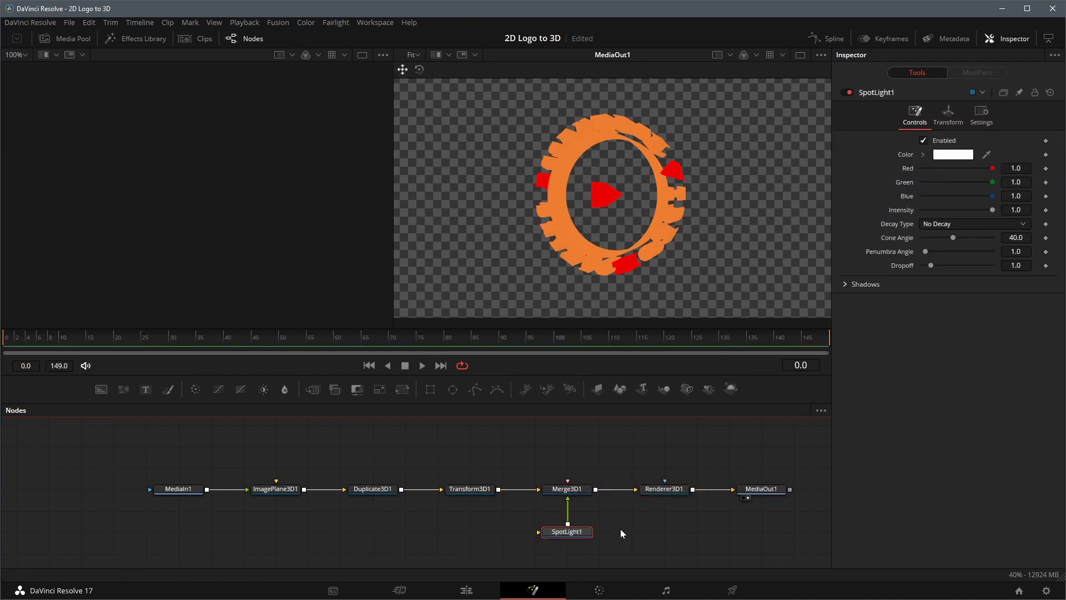
# - Display Merge3D1 in the first viewer and move the spot light along Z to about 1.17, in front of the logo
pyautogui.moveTo(216, 240); pyautogui.dragTo(214, 236)
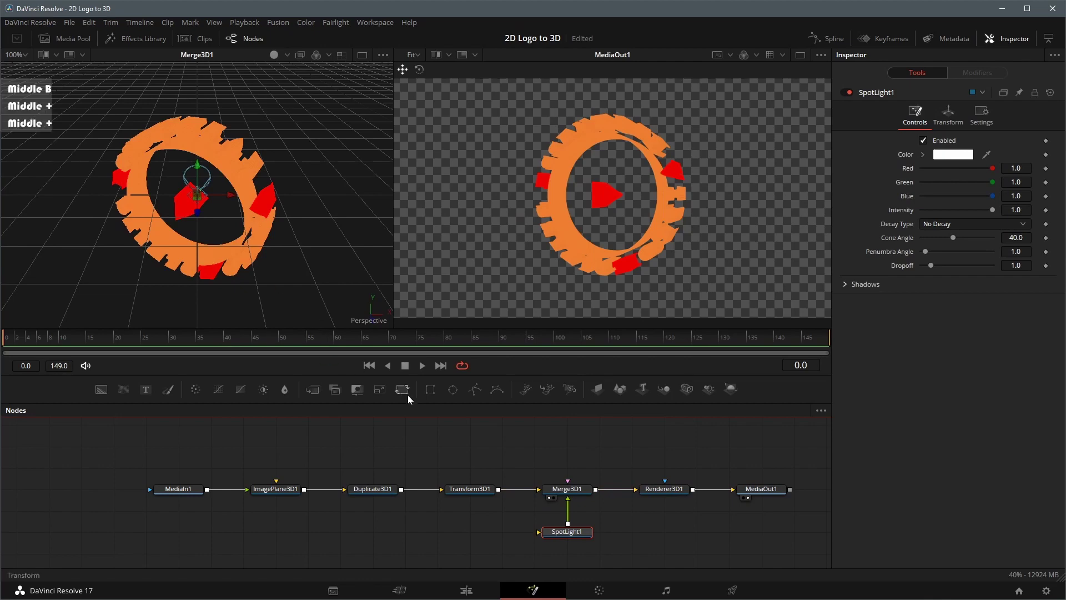
pyautogui.moveTo(328, 250); pyautogui.dragTo(357, 198)
pyautogui.scroll(-2, 300, 202)
pyautogui.moveTo(315, 245)
pyautogui.mouseDown()
pyautogui.moveTo(270, 253)
pyautogui.moveTo(321, 246)
pyautogui.mouseUp()
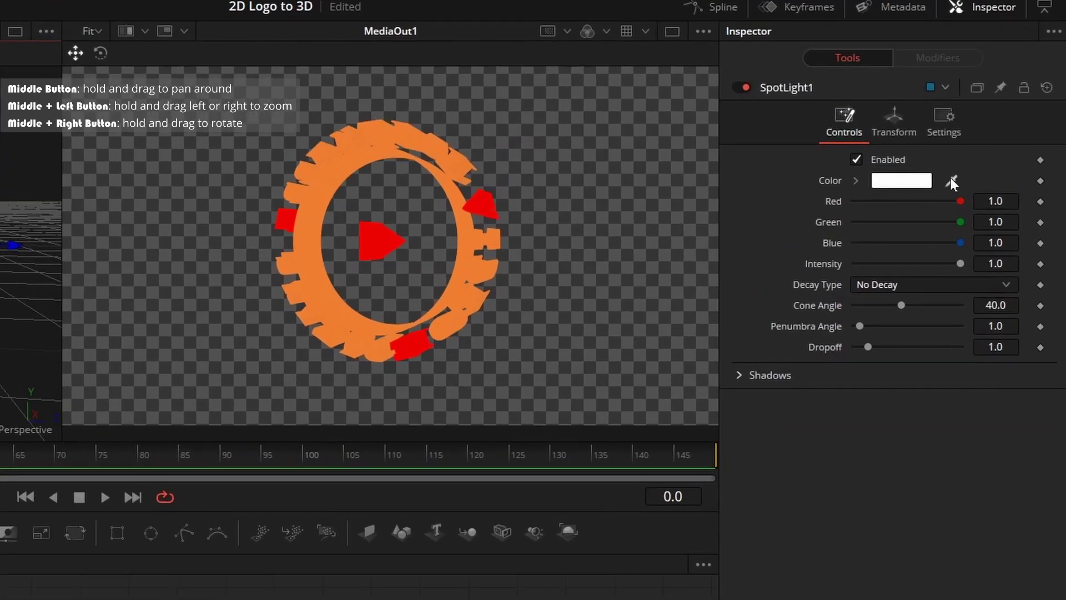
# - Enable a target for the spot light and shift the target slightly along Z toward the light
pyautogui.click(948, 114)
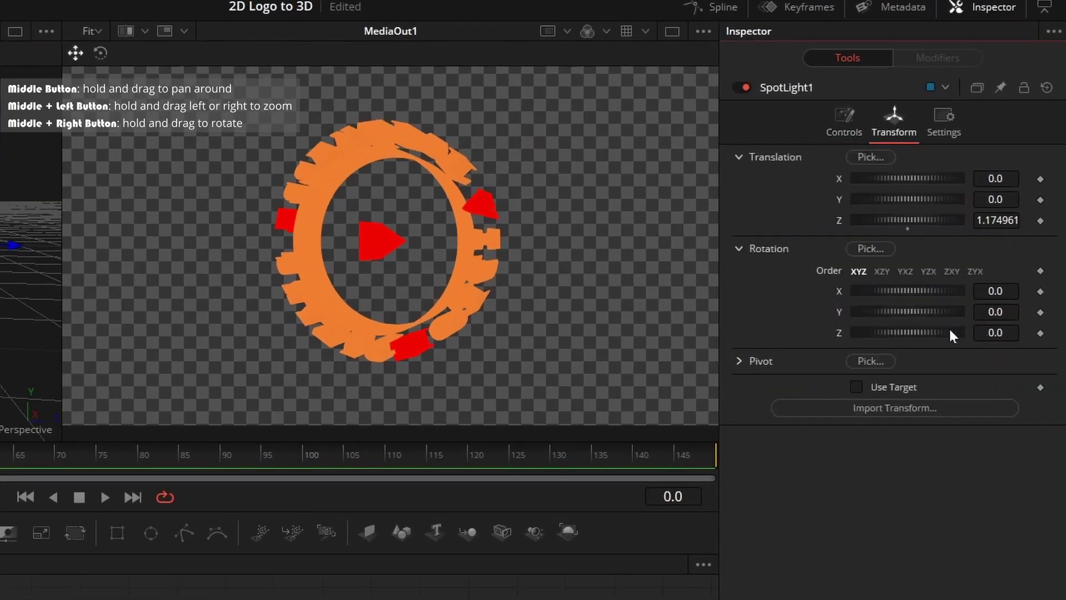
pyautogui.click(857, 387)
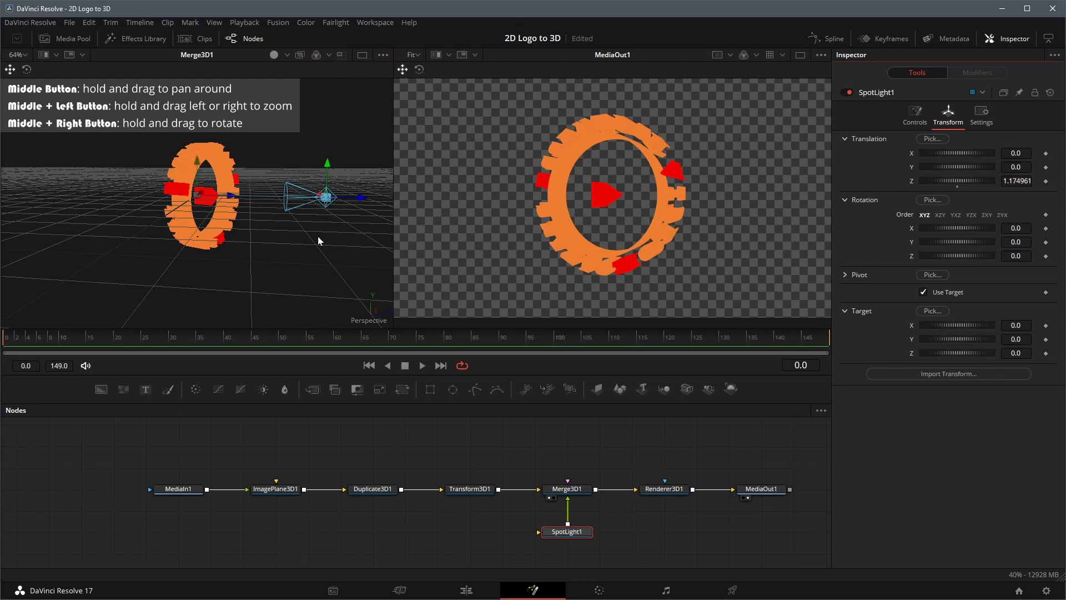
pyautogui.moveTo(195, 198); pyautogui.dragTo(216, 198)
# - Turn on Lighting and Shadows in the 3D options of the viewer showing Merge3D1
pyautogui.rightClick(286, 213)
pyautogui.moveTo(445, 304)
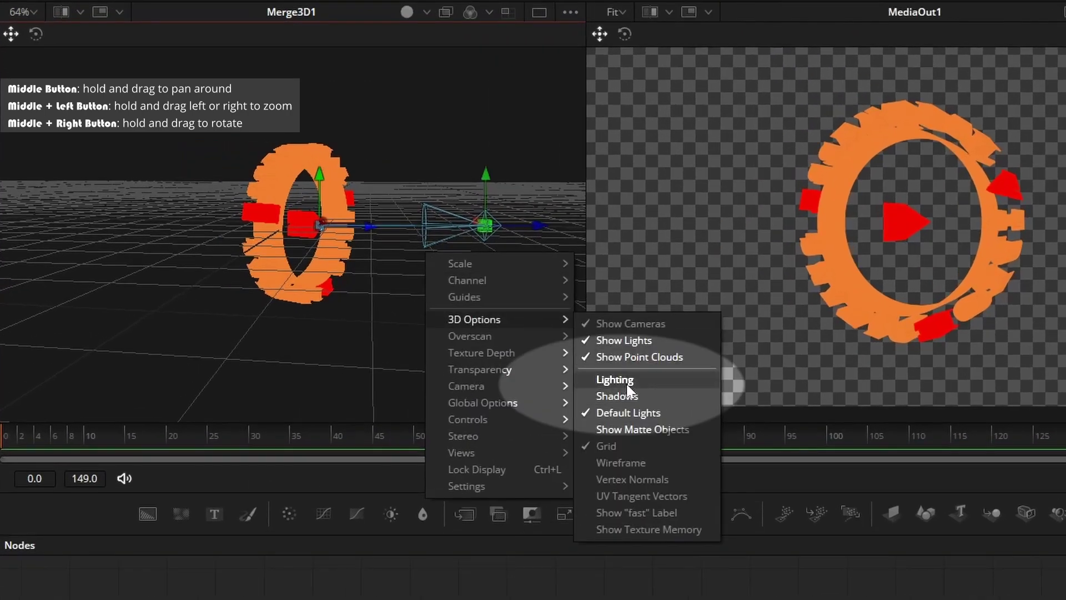
pyautogui.click(629, 383)
pyautogui.rightClick(464, 313)
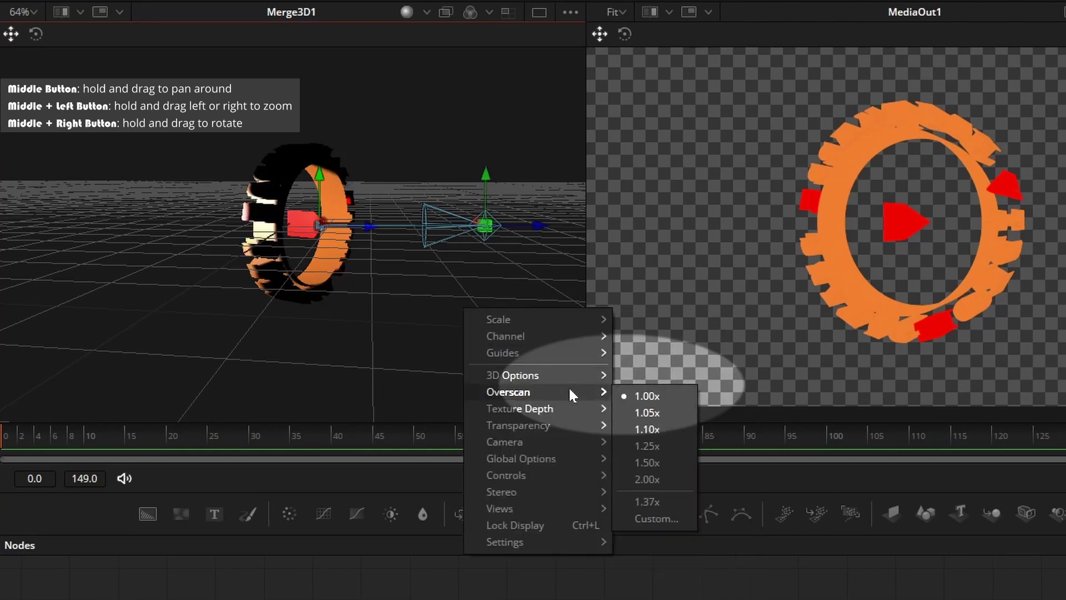
pyautogui.moveTo(533, 375)
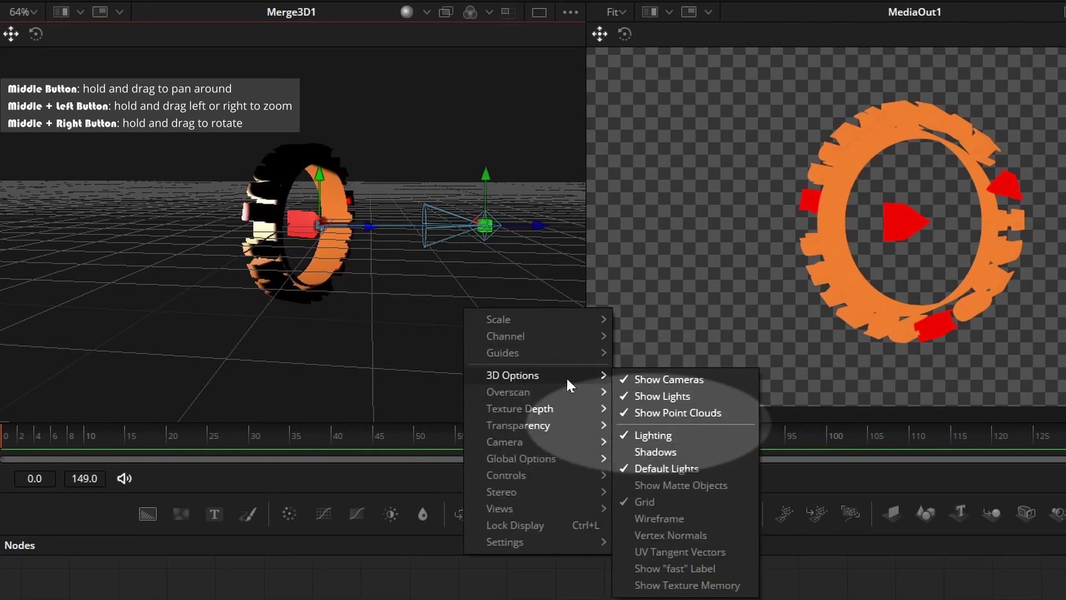
pyautogui.click(688, 451)
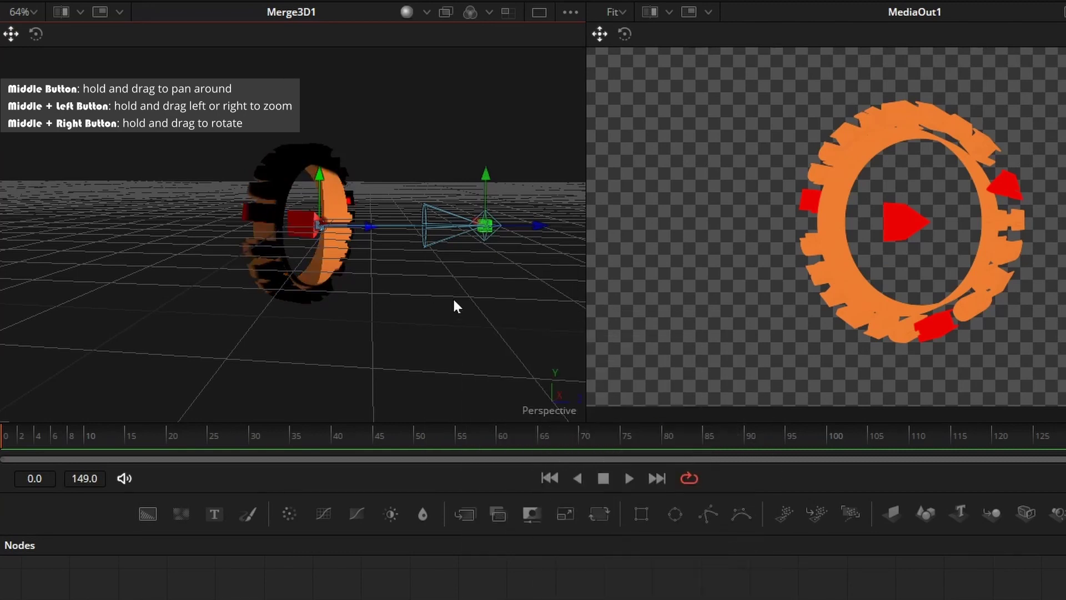
# - Raise the spot light above the logo and move it farther out front, to about Y 1.06 and Z 2.17
pyautogui.moveTo(454, 306); pyautogui.dragTo(411, 278)
pyautogui.moveTo(495, 177); pyautogui.dragTo(469, 97)
pyautogui.moveTo(426, 261); pyautogui.dragTo(414, 289)
pyautogui.moveTo(449, 155); pyautogui.dragTo(553, 101)
pyautogui.moveTo(481, 255); pyautogui.dragTo(464, 368)
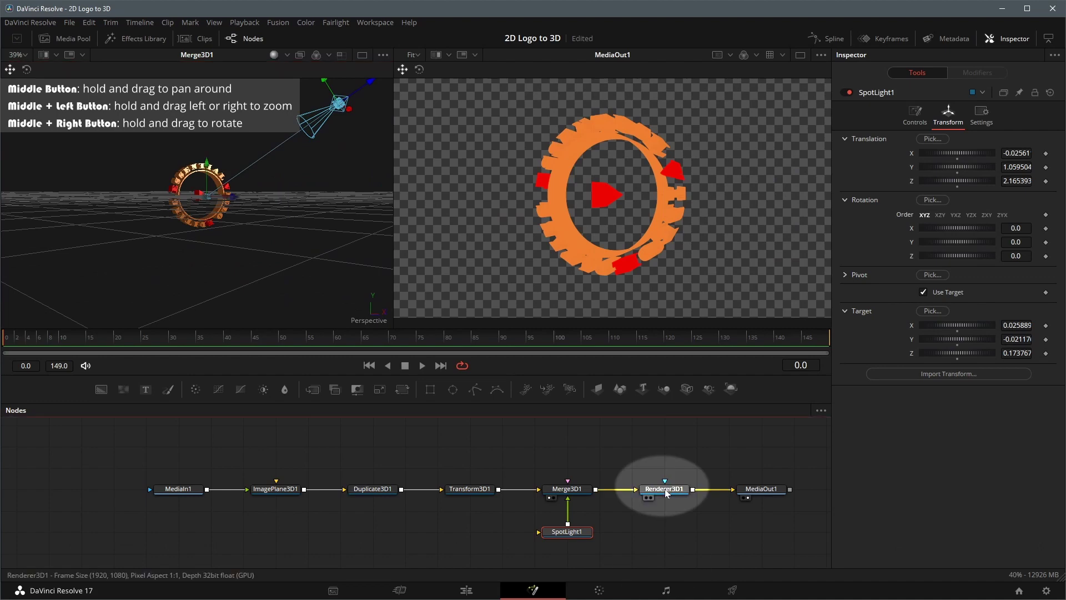
# - Enable Lighting and Shadows in the Renderer3D1 settings
pyautogui.click(664, 489)
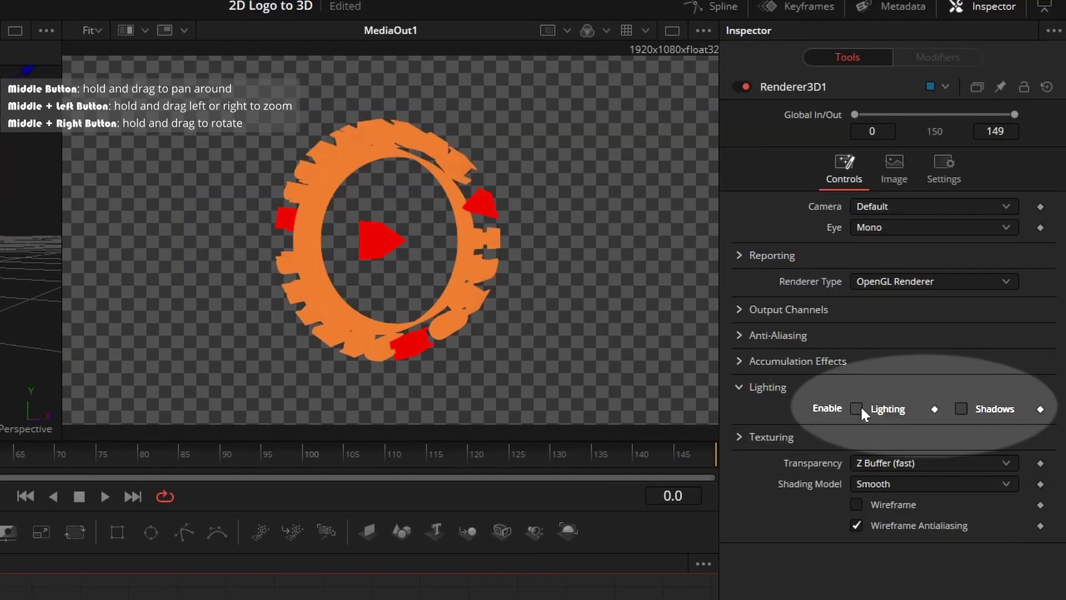
pyautogui.click(924, 308)
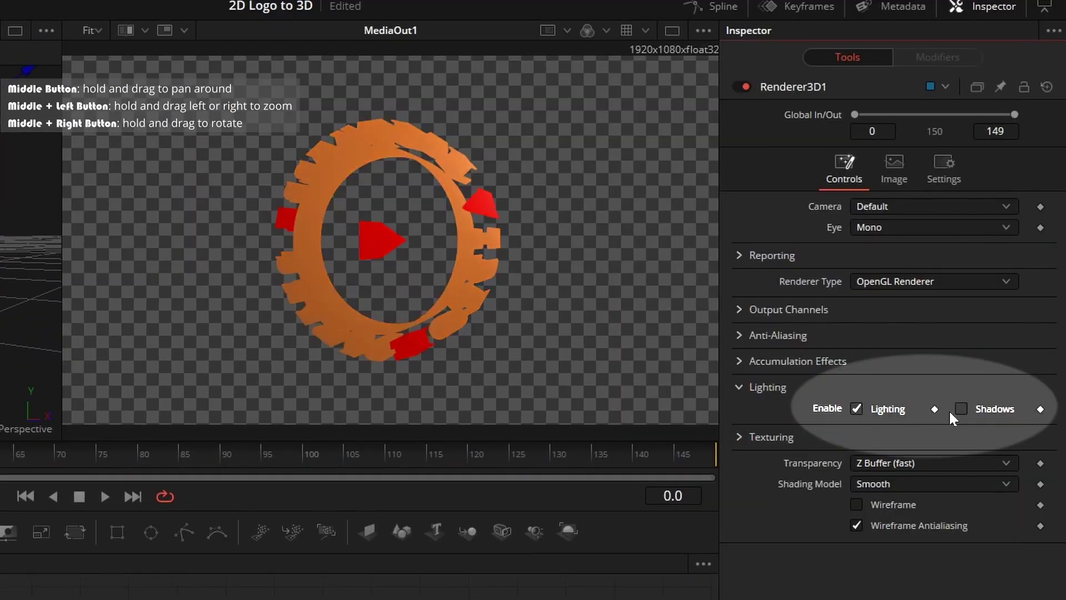
pyautogui.click(963, 408)
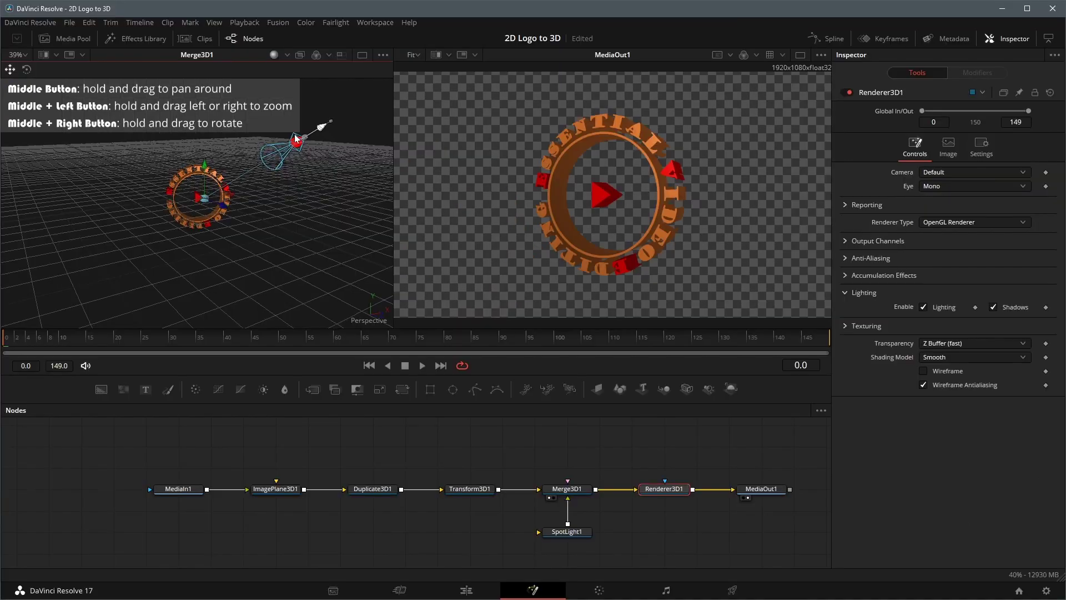
# - Fine-tune the spot light's position in the 3D view, shifting it away from the logo and sideways along X
pyautogui.moveTo(325, 125)
pyautogui.mouseDown()
pyautogui.moveTo(262, 135)
pyautogui.moveTo(336, 121)
pyautogui.mouseUp()
pyautogui.moveTo(319, 207); pyautogui.dragTo(227, 217)
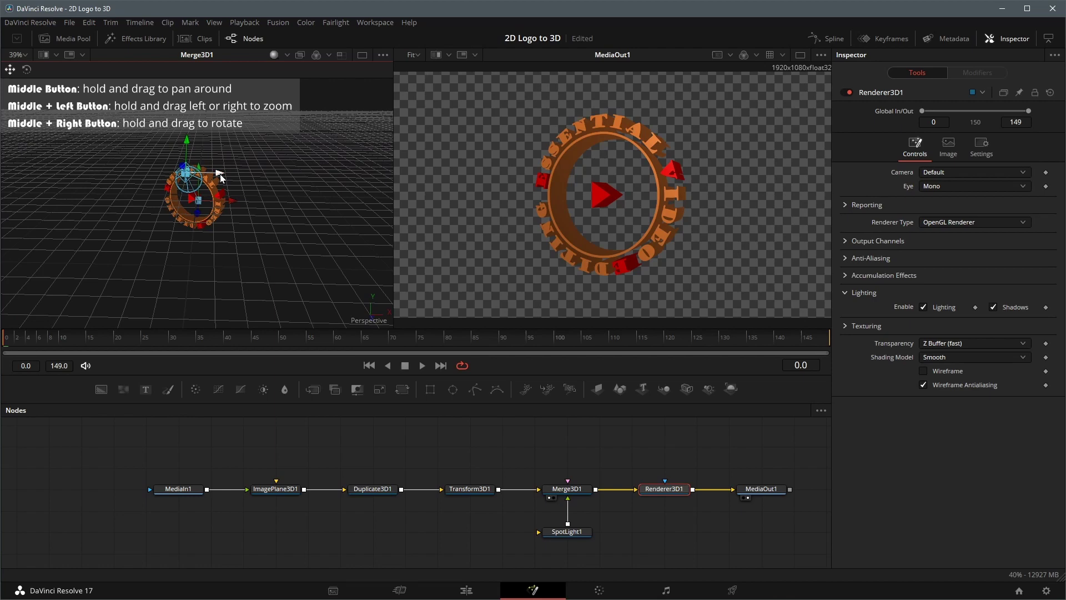
pyautogui.moveTo(220, 174); pyautogui.dragTo(340, 242)
# - Keyframe the X, Y and Z values of both Translation and Rotation on Transform3D1 at frame 0
pyautogui.click(469, 489)
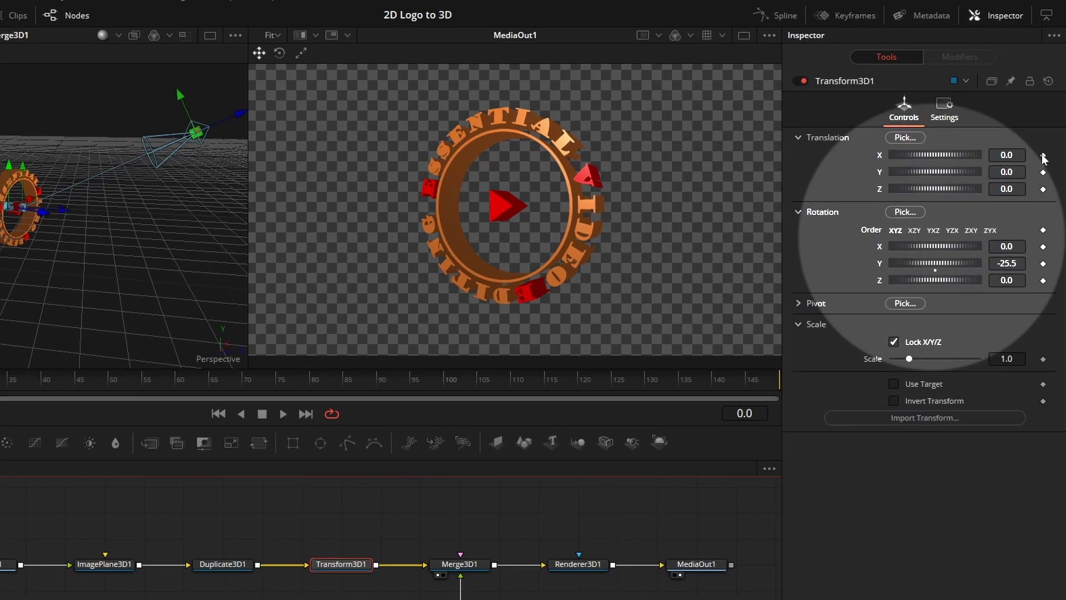
pyautogui.click(1045, 153)
pyautogui.click(1041, 178)
pyautogui.click(1039, 200)
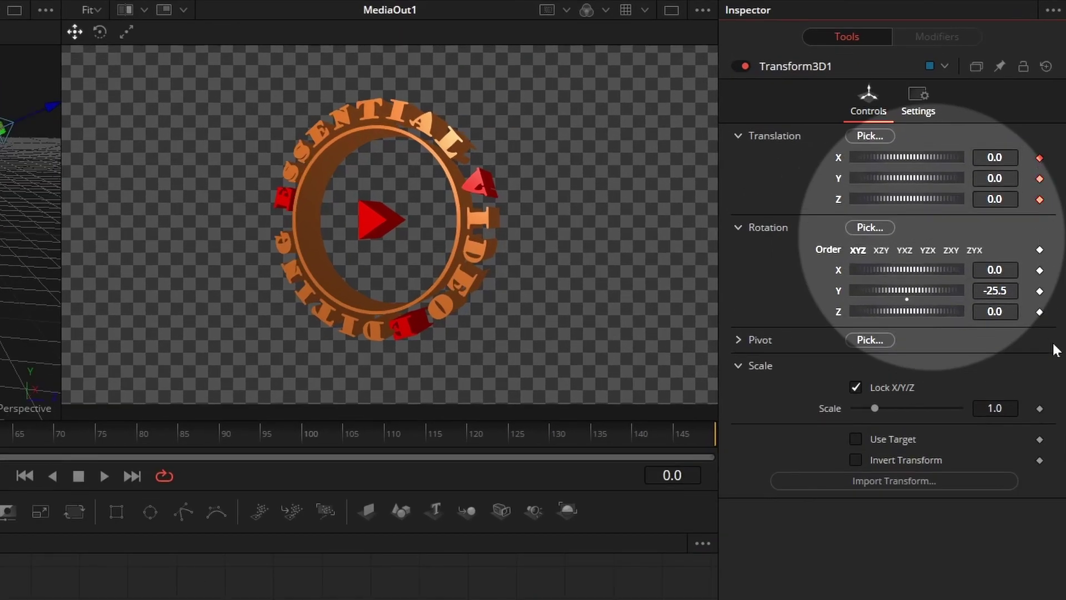
pyautogui.click(1040, 270)
pyautogui.click(1040, 291)
pyautogui.click(1039, 312)
# - At frame 0, set the logo's translation to about X -5.765, Y 2.702, Z -7.64 and its rotation to about X -29.8, Y -13.4
pyautogui.moveTo(994, 157); pyautogui.dragTo(940, 157)
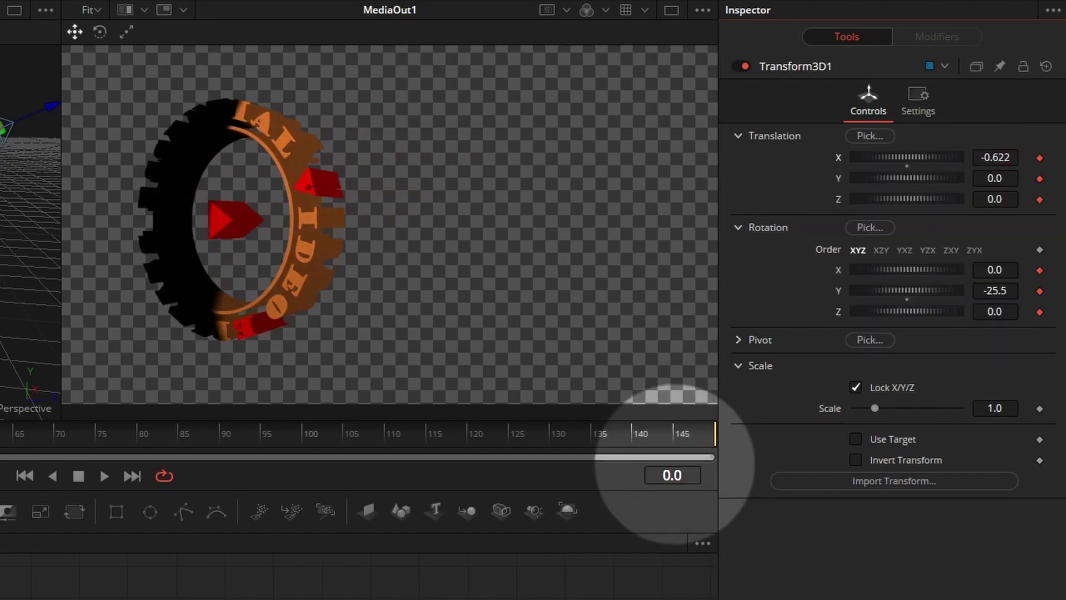
pyautogui.moveTo(994, 178); pyautogui.dragTo(1010, 178)
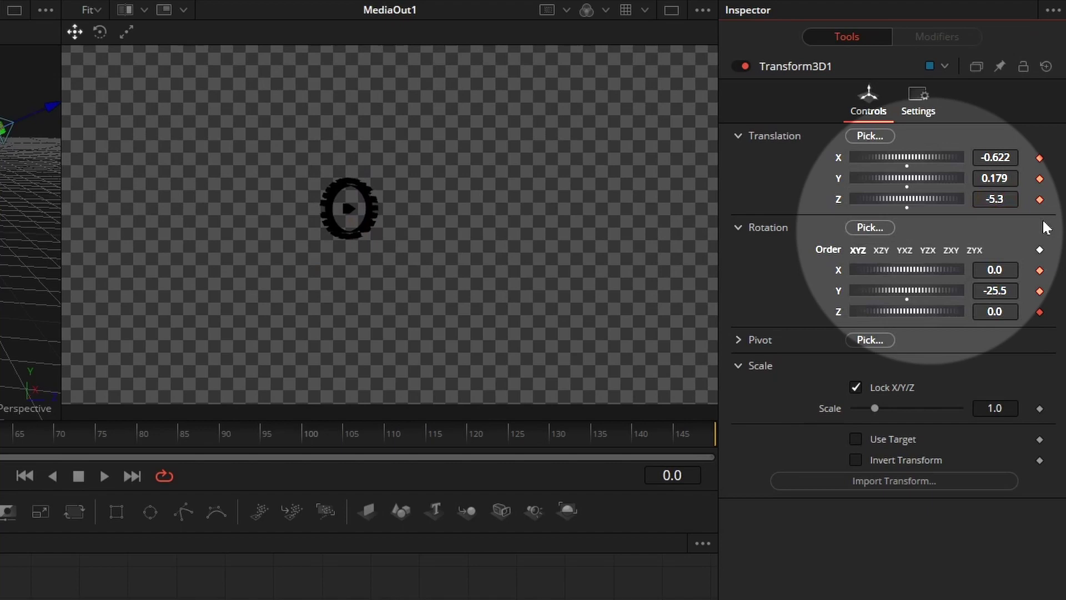
pyautogui.moveTo(906, 157); pyautogui.dragTo(928, 198)
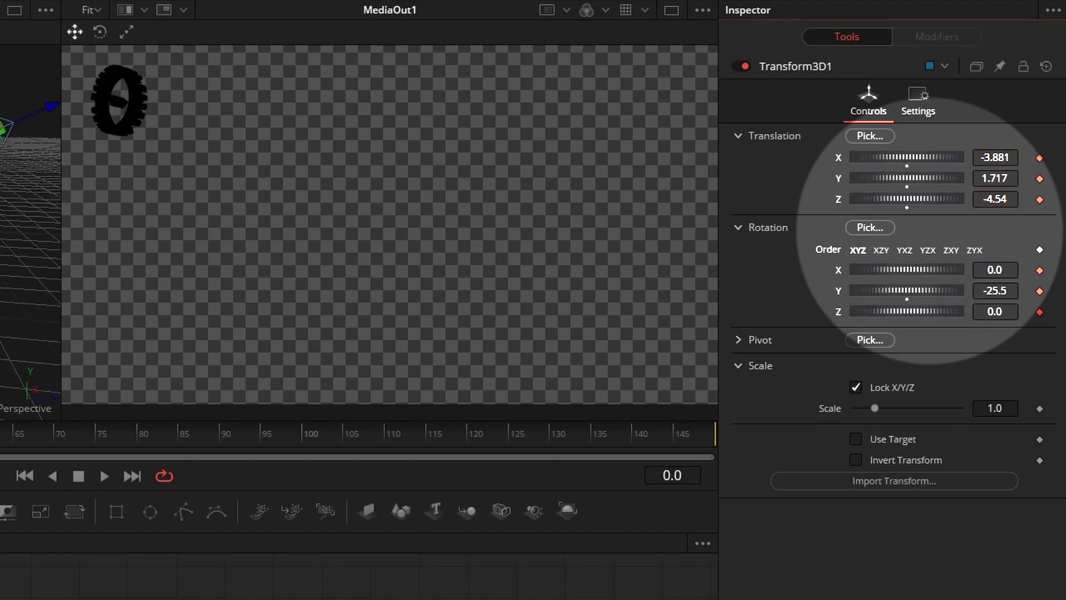
pyautogui.moveTo(906, 269); pyautogui.dragTo(923, 290)
pyautogui.moveTo(906, 198); pyautogui.dragTo(866, 198)
pyautogui.moveTo(906, 178); pyautogui.dragTo(924, 178)
pyautogui.moveTo(907, 157); pyautogui.dragTo(900, 157)
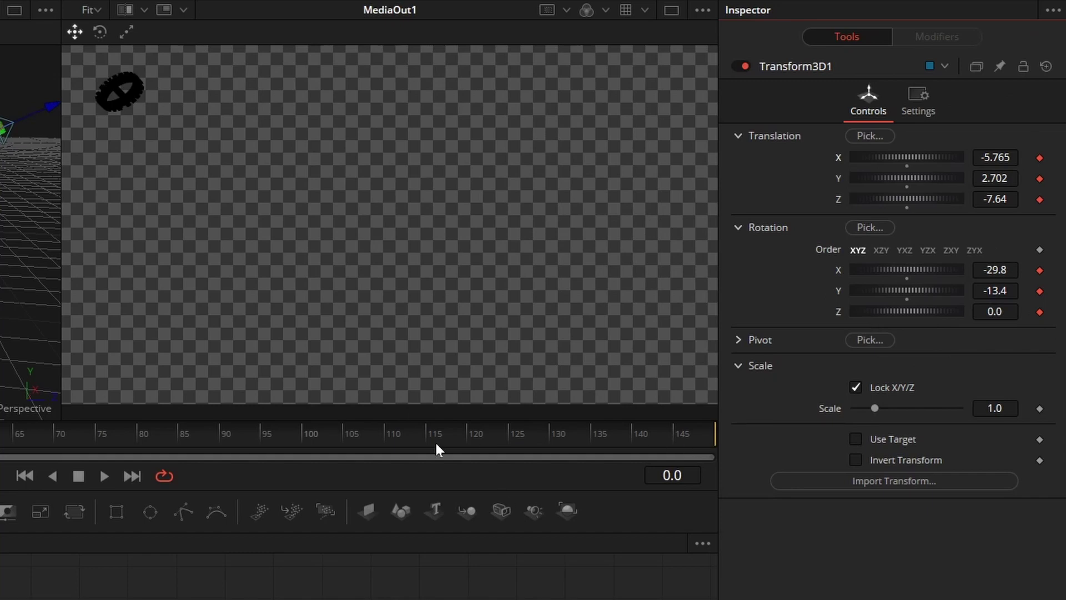
# - At frame 99, set the logo's X, Y and Z translation to 0
pyautogui.click(299, 447)
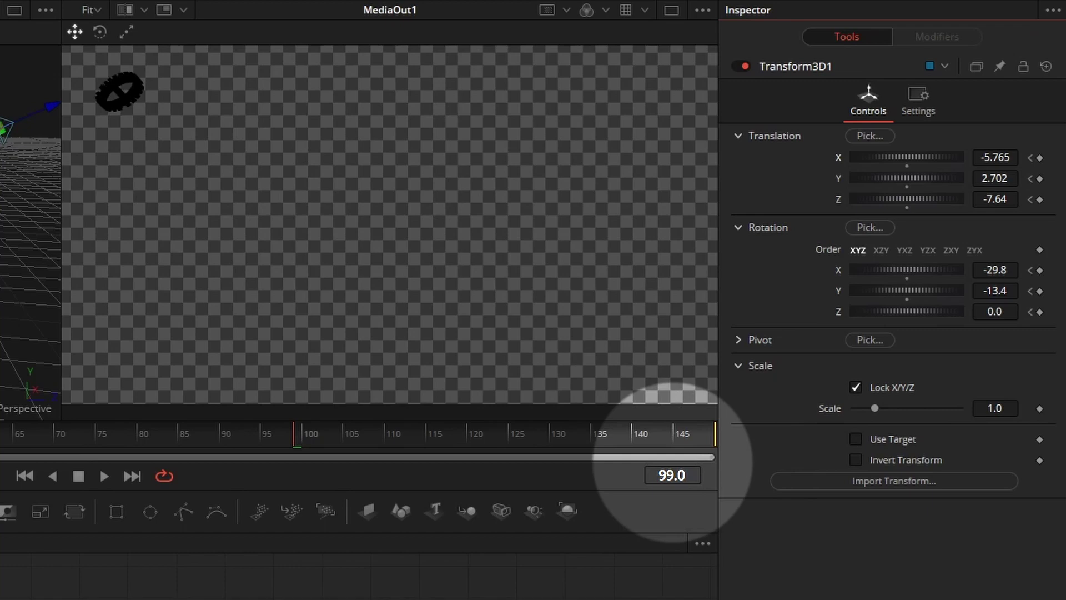
pyautogui.doubleClick(995, 157)
pyautogui.write('0')
pyautogui.doubleClick(994, 178)
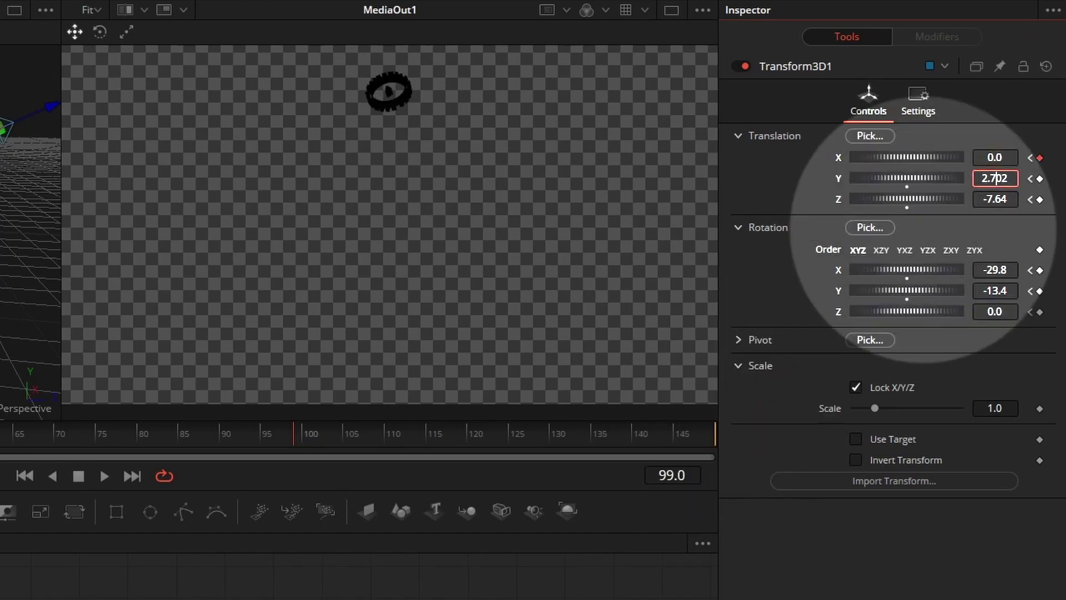
pyautogui.write('0')
pyautogui.doubleClick(995, 198)
pyautogui.write('0')
# - At frame 99, set the logo's Z rotation to 360 and tilt it to about X -6.2 and Y -13.9
pyautogui.doubleClick(995, 270)
pyautogui.write('0.0')
pyautogui.press('Tab')
pyautogui.write('360')
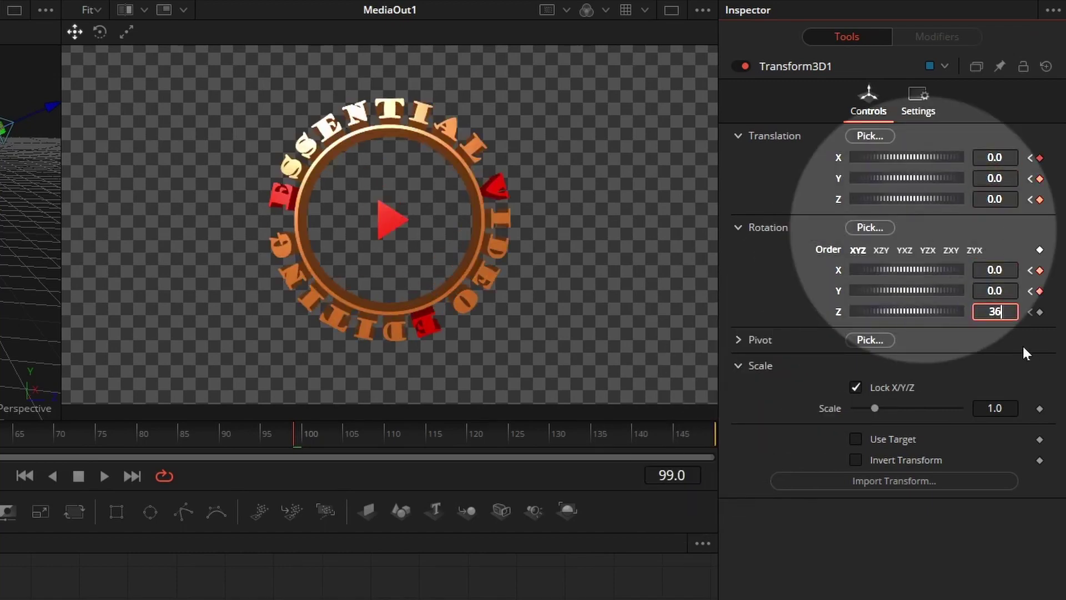
pyautogui.press('Tab')
pyautogui.moveTo(994, 291); pyautogui.dragTo(936, 290)
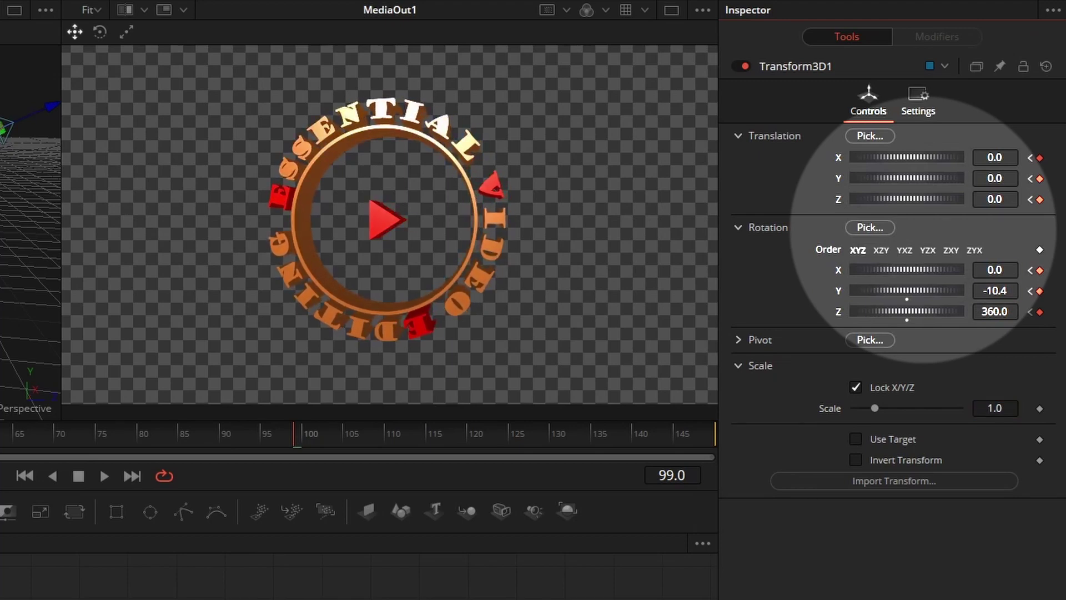
pyautogui.moveTo(994, 270); pyautogui.dragTo(985, 290)
# - At frame 149, set the logo's rotation to about Y -3.9 and Z 400
pyautogui.moveTo(891, 291)
pyautogui.mouseDown()
pyautogui.moveTo(865, 291)
pyautogui.moveTo(880, 291)
pyautogui.mouseUp()
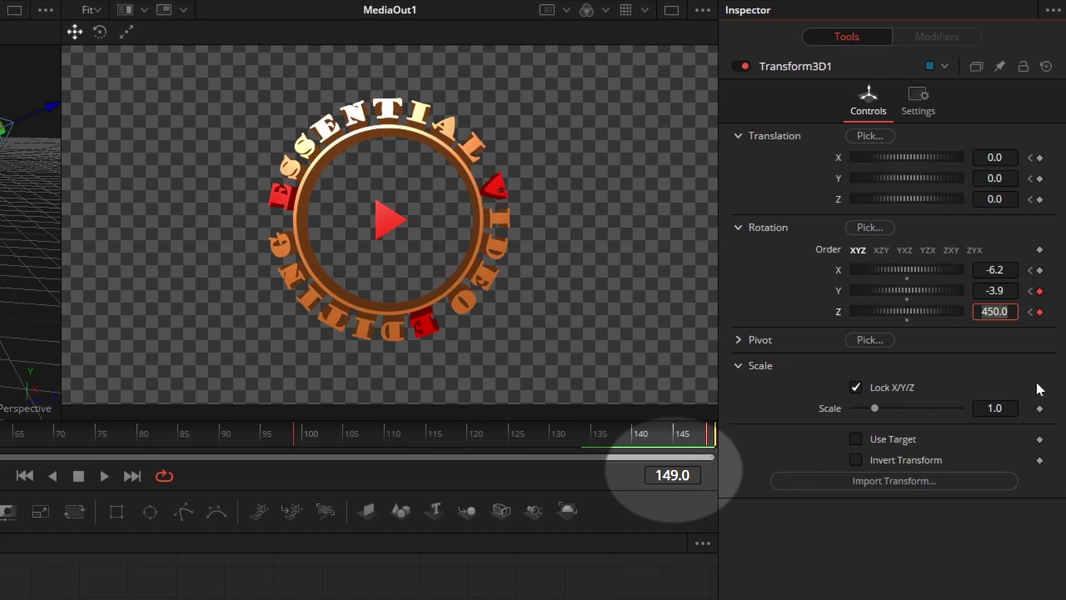
pyautogui.write('400')
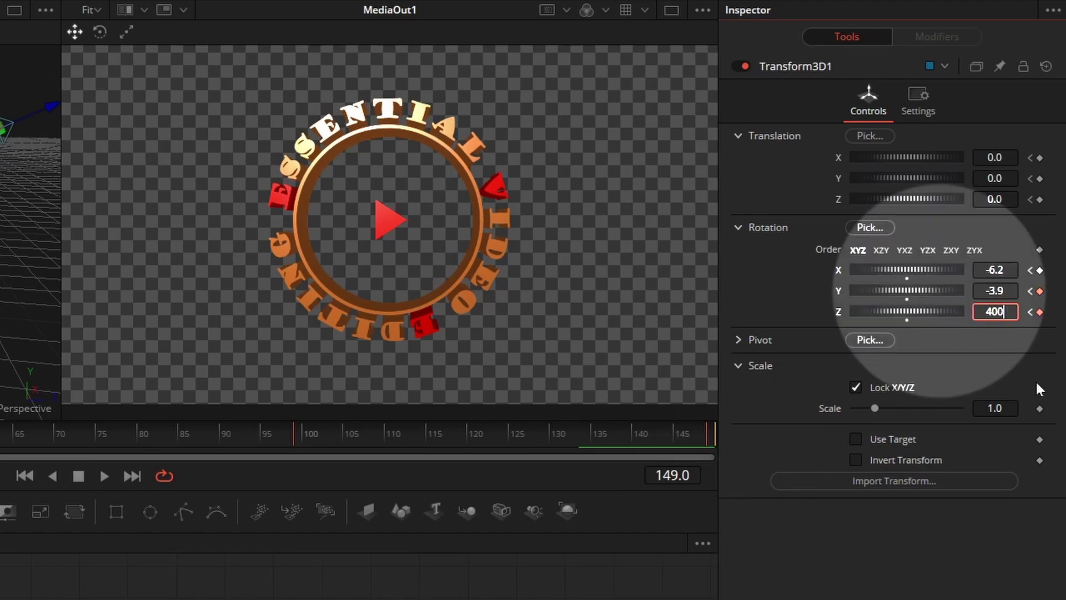
pyautogui.press('Return')
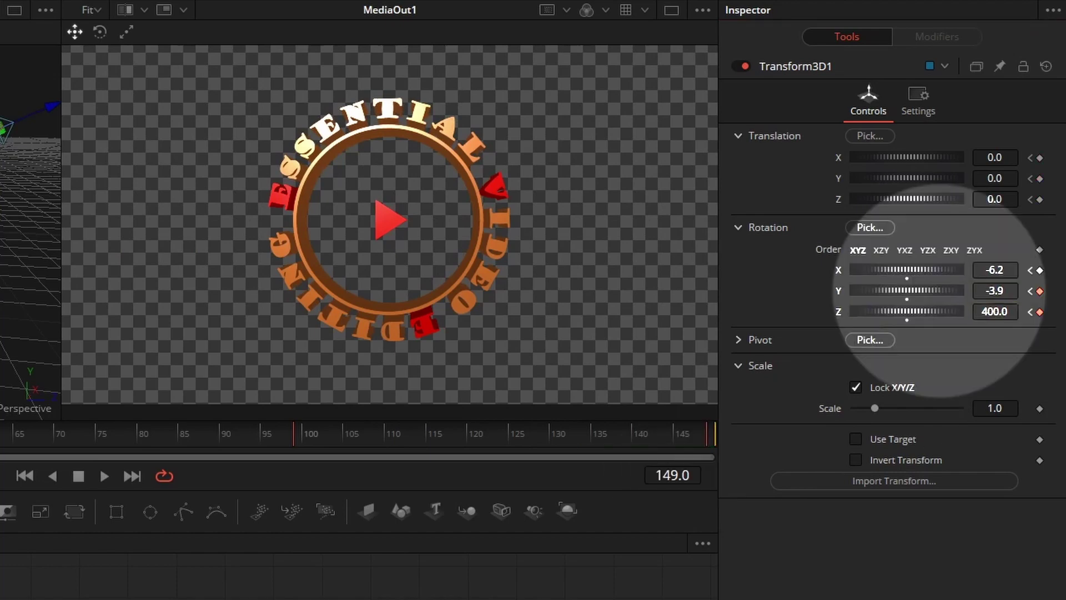
# - Play back the logo animation to check its movement, and stop playback
pyautogui.click(104, 476)
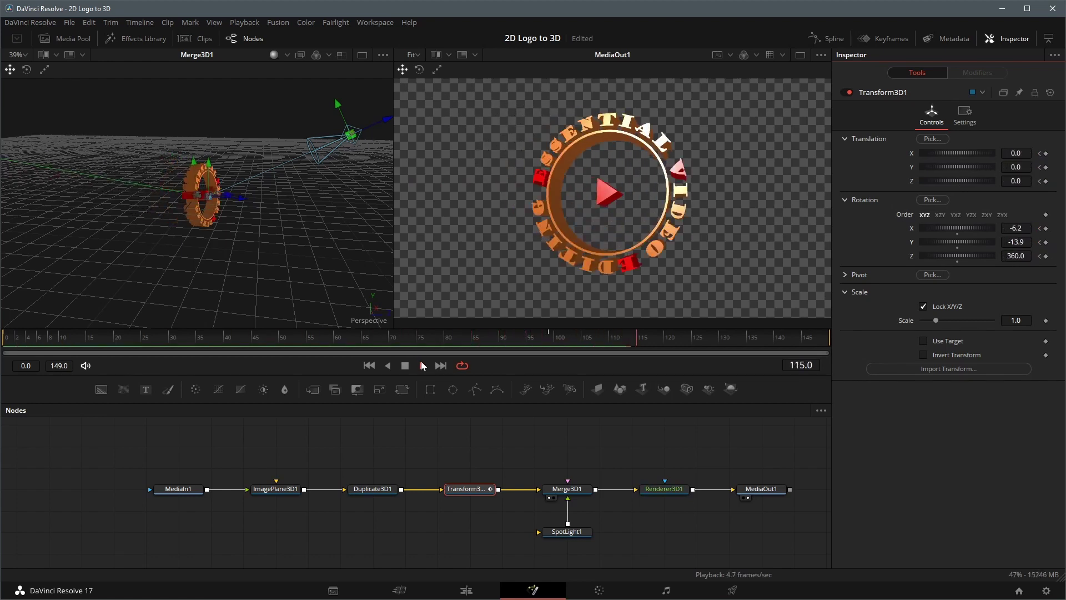
pyautogui.click(359, 341)
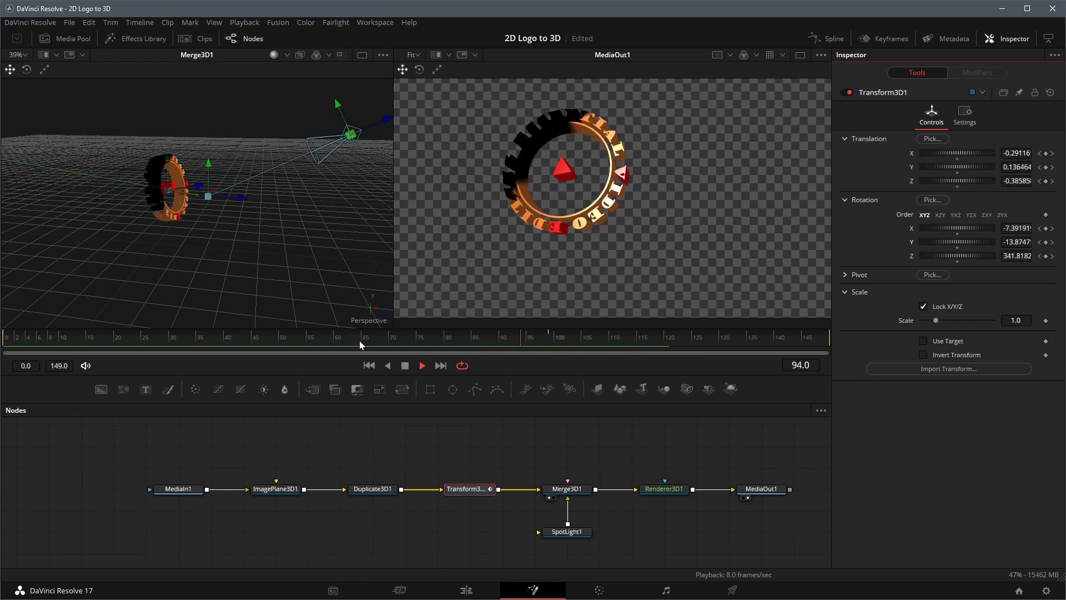
pyautogui.click(404, 365)
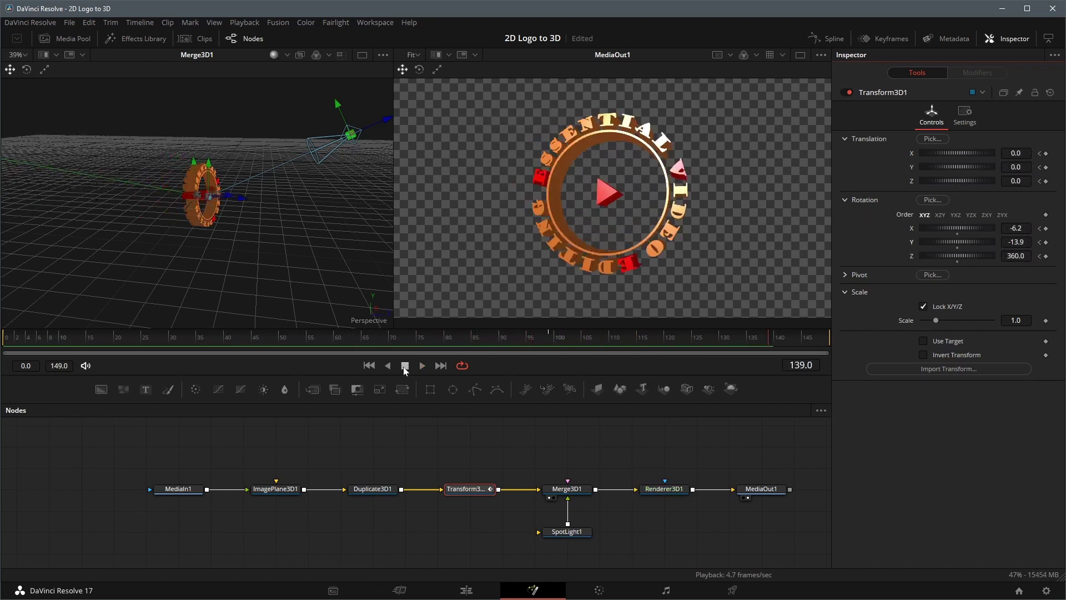
# - Add an Ambient Light node connected to Merge3D1
pyautogui.click(567, 490)
pyautogui.hotkey('shift', 'space')
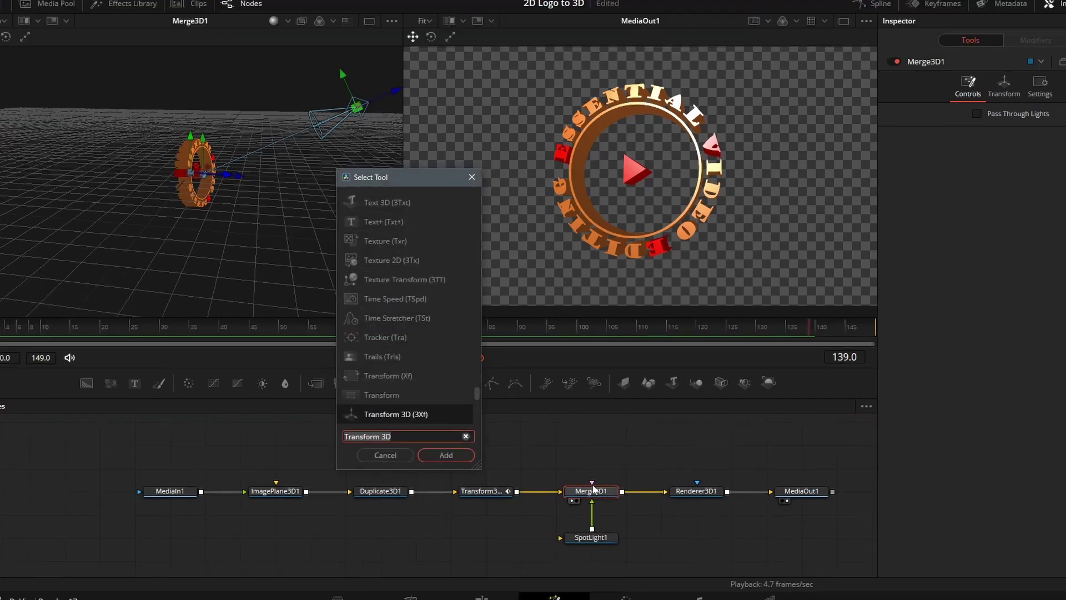
pyautogui.write('amb')
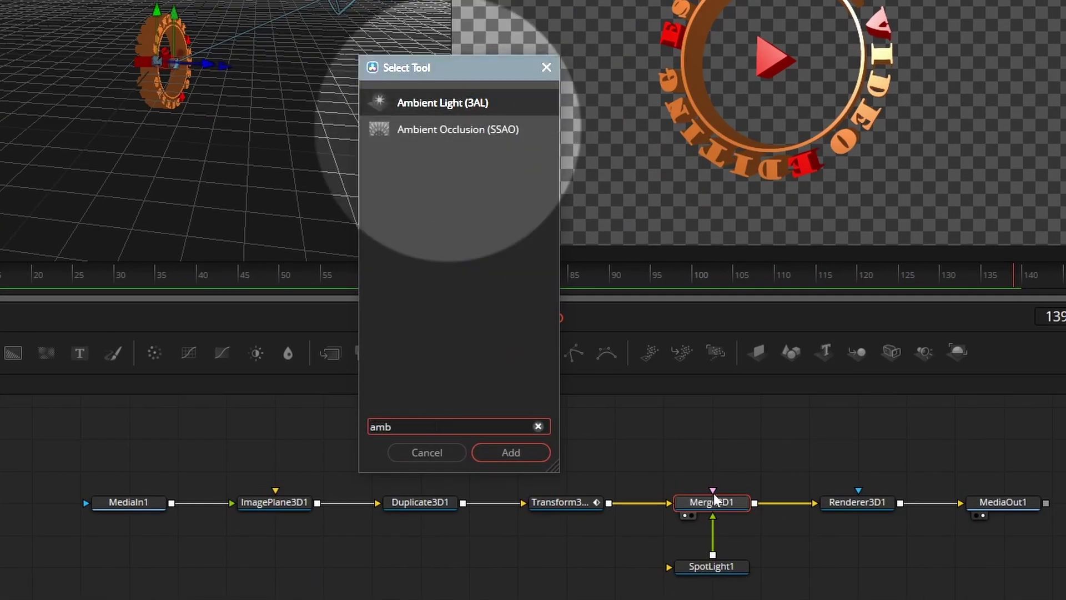
pyautogui.press('Return')
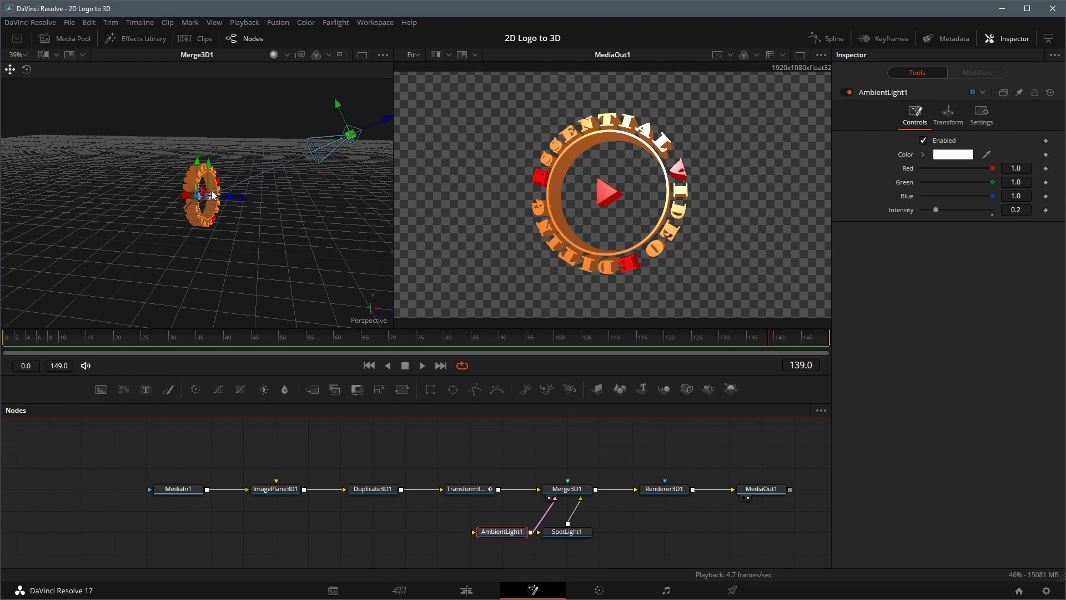
# - Shift the ambient light in the 3D view and set its intensity to about 0.273
pyautogui.moveTo(209, 196)
pyautogui.mouseDown()
pyautogui.moveTo(261, 200)
pyautogui.moveTo(209, 185)
pyautogui.mouseUp()
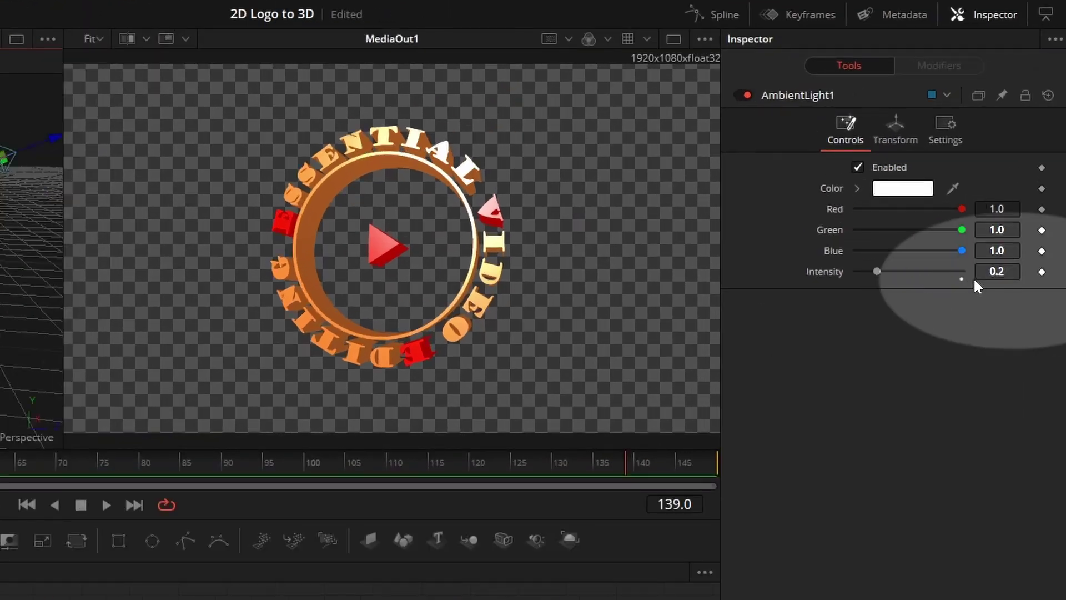
pyautogui.moveTo(988, 271)
pyautogui.mouseDown()
pyautogui.moveTo(966, 272)
pyautogui.moveTo(996, 271)
pyautogui.mouseUp()
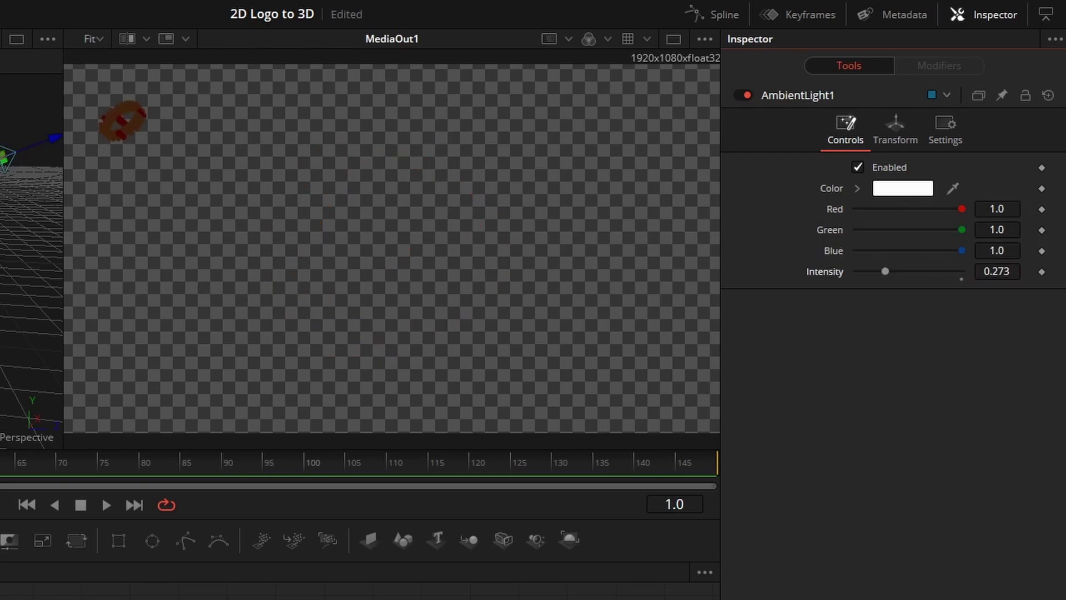
pyautogui.press('space')
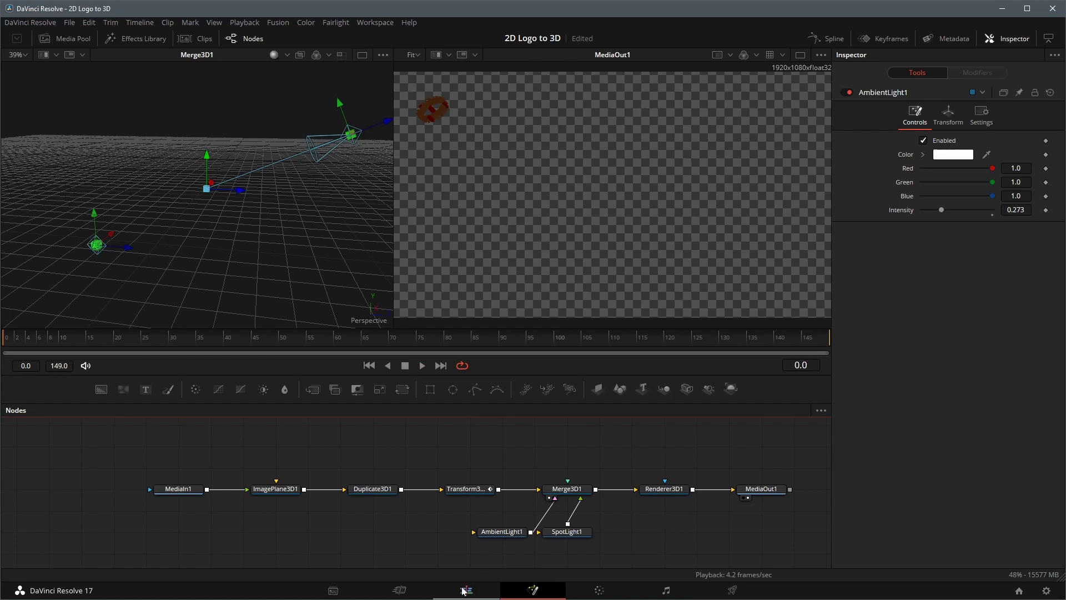
# - Switch to the Edit page, place the 3D Logo composition at the timeline start and move it up to track V2
pyautogui.click(465, 590)
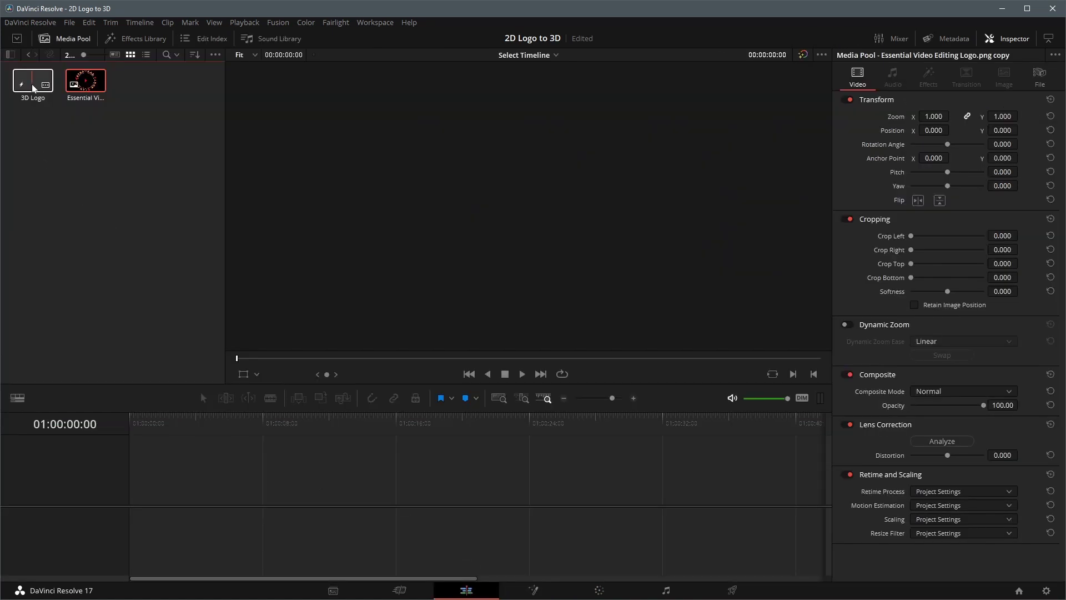
pyautogui.moveTo(34, 88); pyautogui.dragTo(135, 496)
pyautogui.click(212, 493)
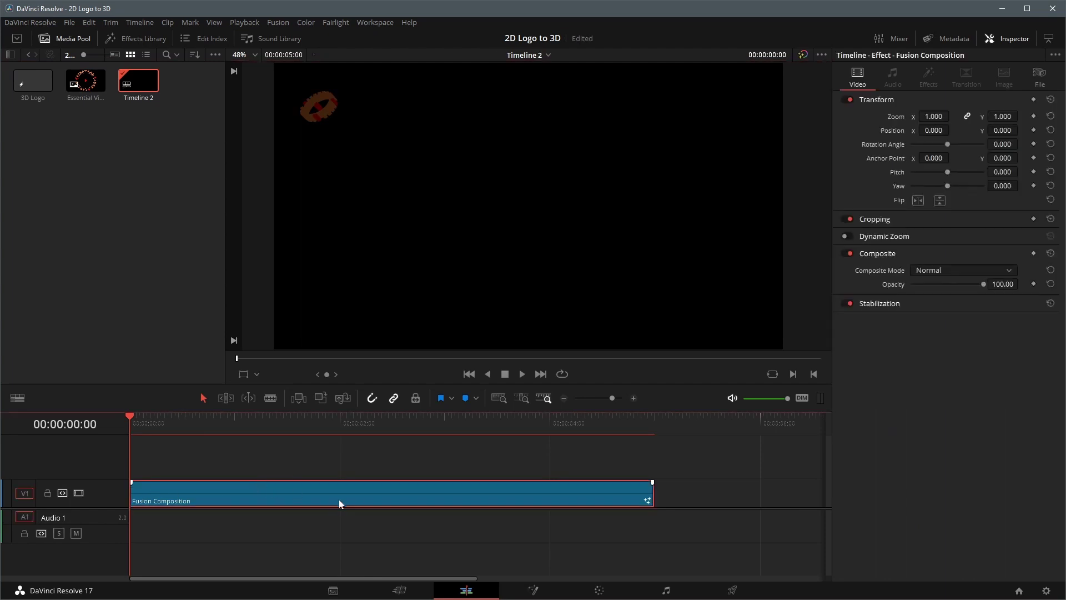
pyautogui.moveTo(340, 502); pyautogui.dragTo(341, 467)
# - Place a Four Color Gradient generator on track V1 beneath the logo composition, starting at the timeline's beginning
pyautogui.click(123, 38)
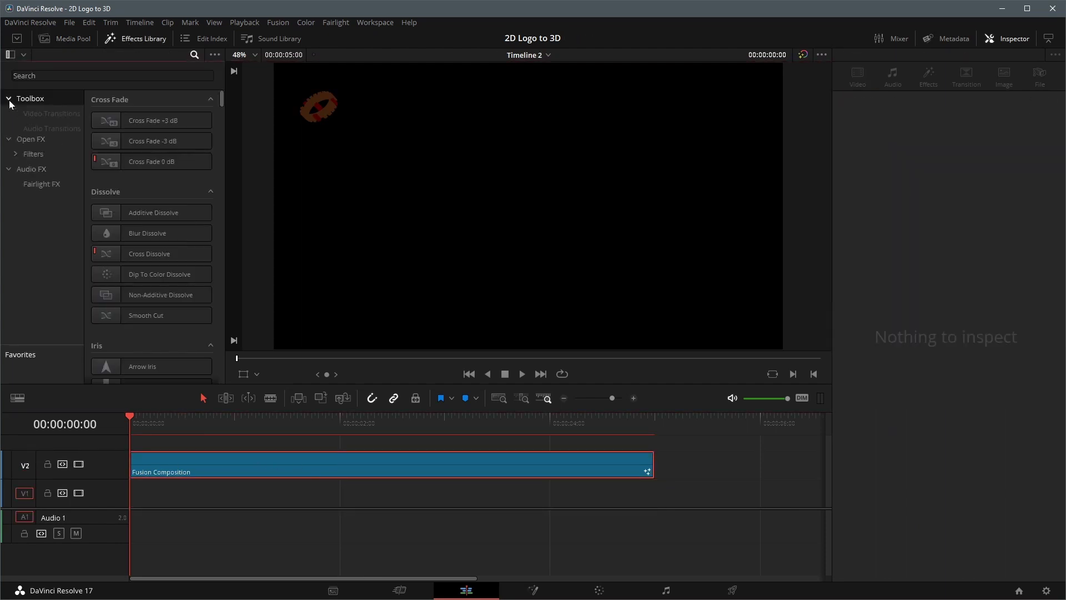
pyautogui.click(25, 98)
pyautogui.click(41, 158)
pyautogui.moveTo(161, 244); pyautogui.dragTo(135, 497)
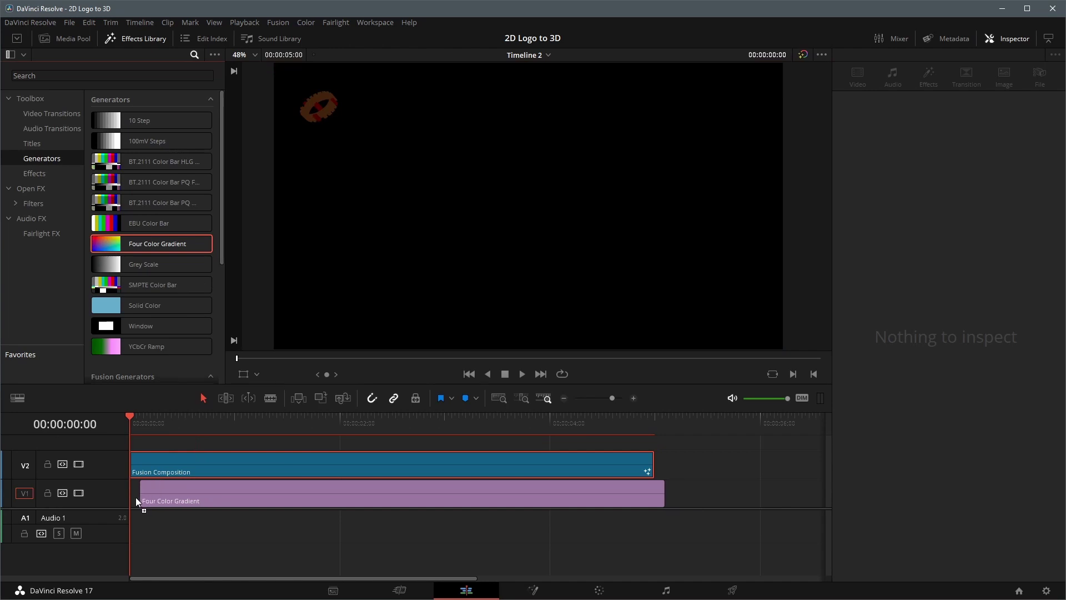
# - Play the timeline from the start to review the animated logo over the gradient background
pyautogui.click(141, 419)
pyautogui.press('space')
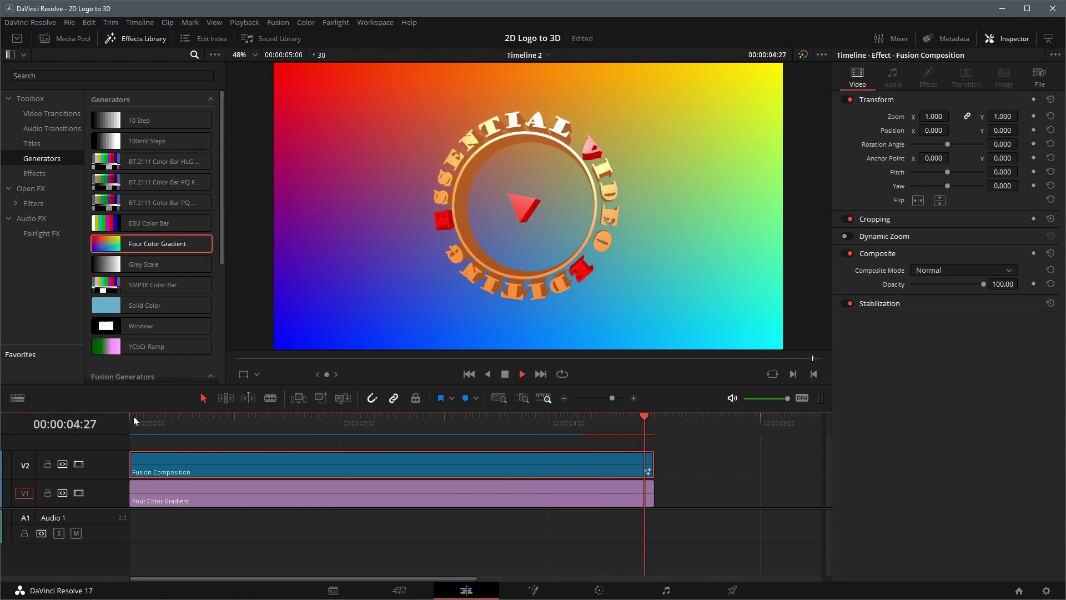
pyautogui.click(133, 416)
pyautogui.click(522, 374)
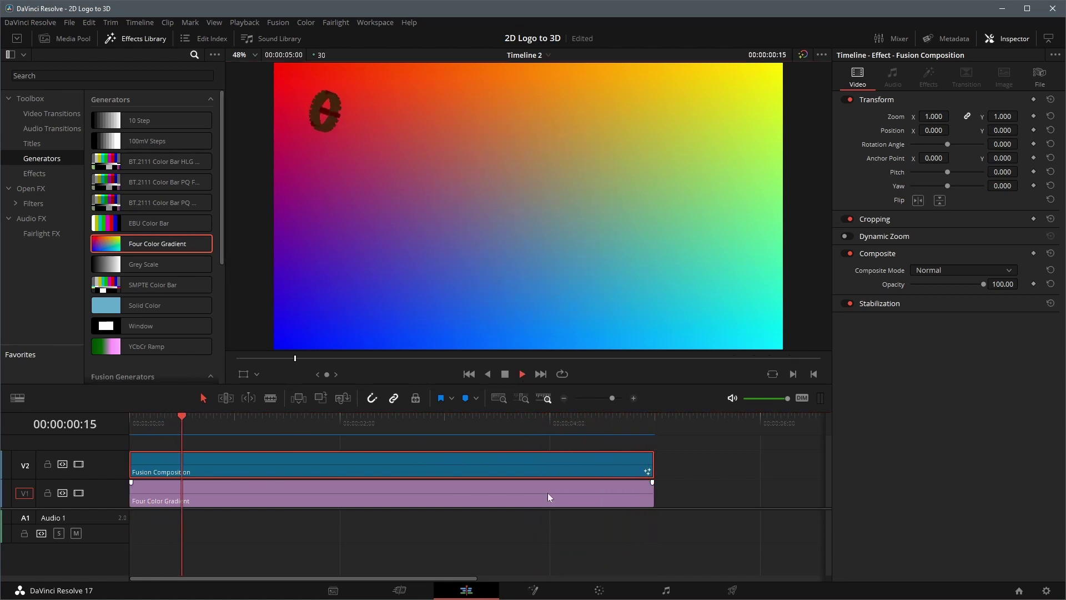